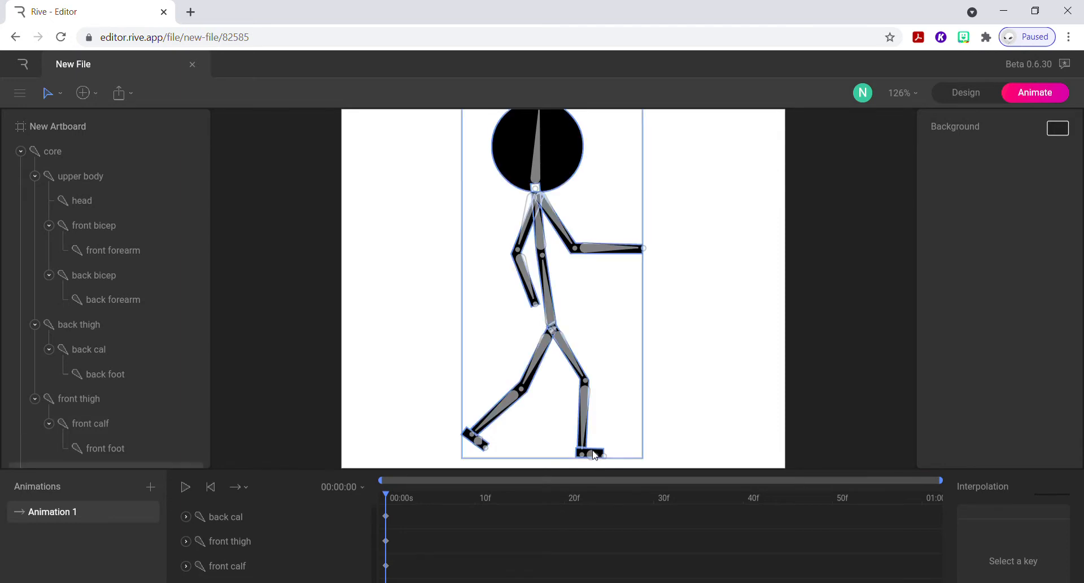
Select the back foot bone and examine which bones have keys at frame 0 in the timeline.
{"action": "left_click", "coordinate": [595, 453]}
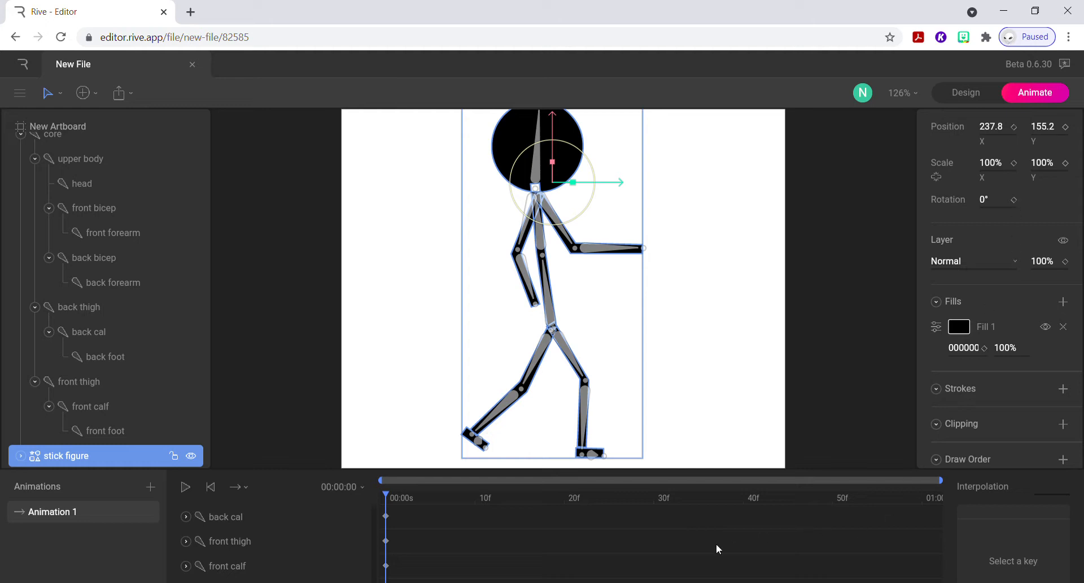
{"action": "left_click", "coordinate": [481, 446]}
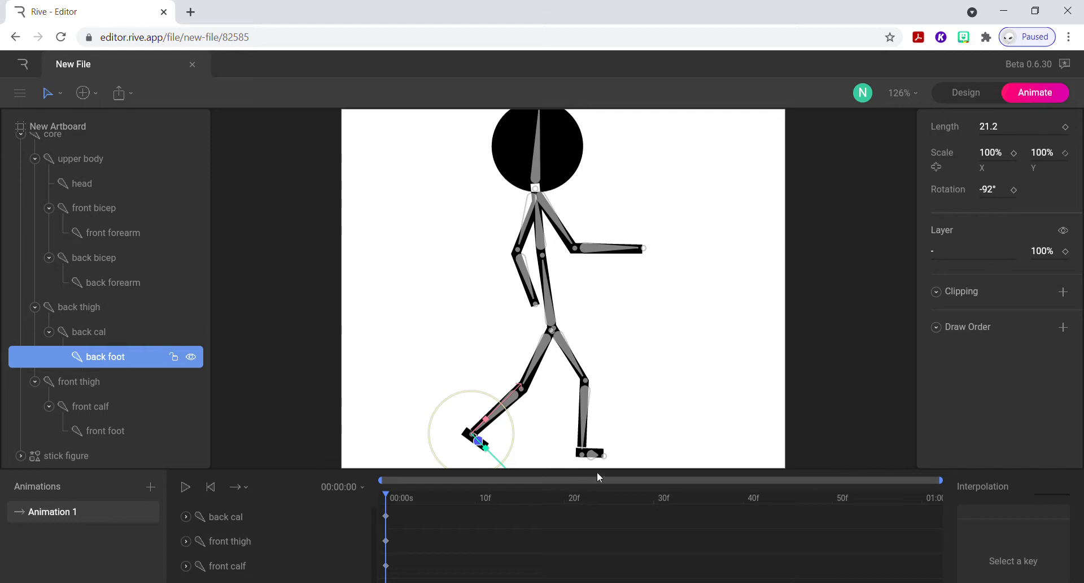
{"action": "left_click_drag", "start_coordinate": [607, 468], "coordinate": [616, 346]}
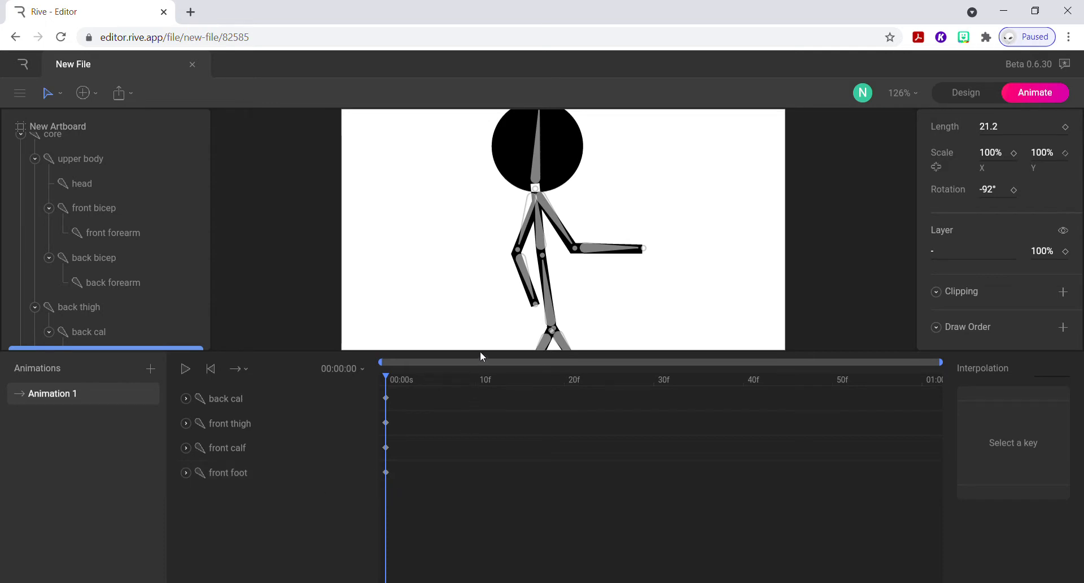
{"action": "left_click_drag", "start_coordinate": [480, 351], "coordinate": [495, 463]}
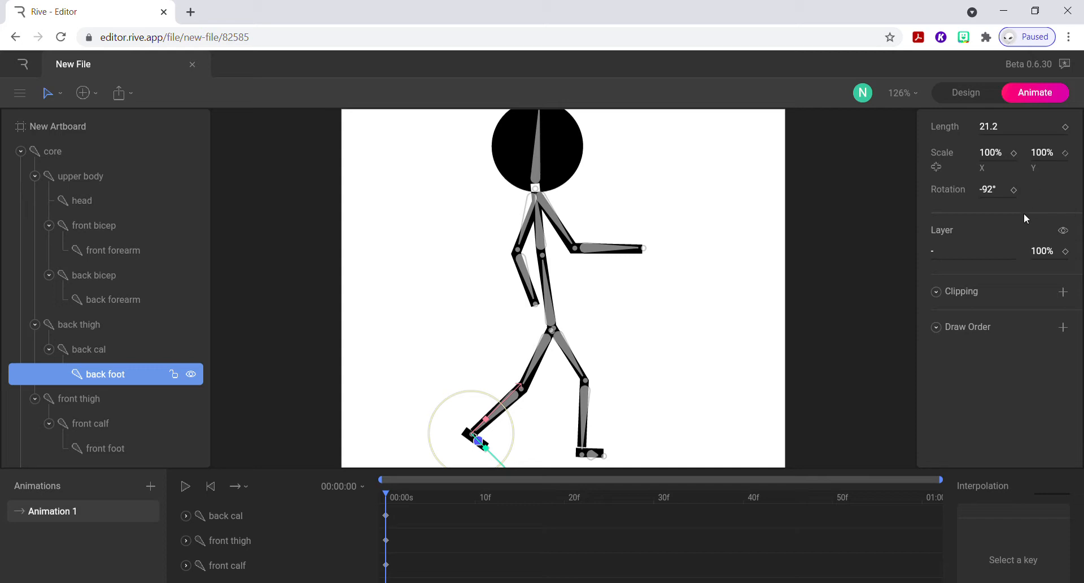
Rotate the back thigh to -140° and the front thigh to 155° at frame 0.
{"action": "left_click", "coordinate": [90, 350]}
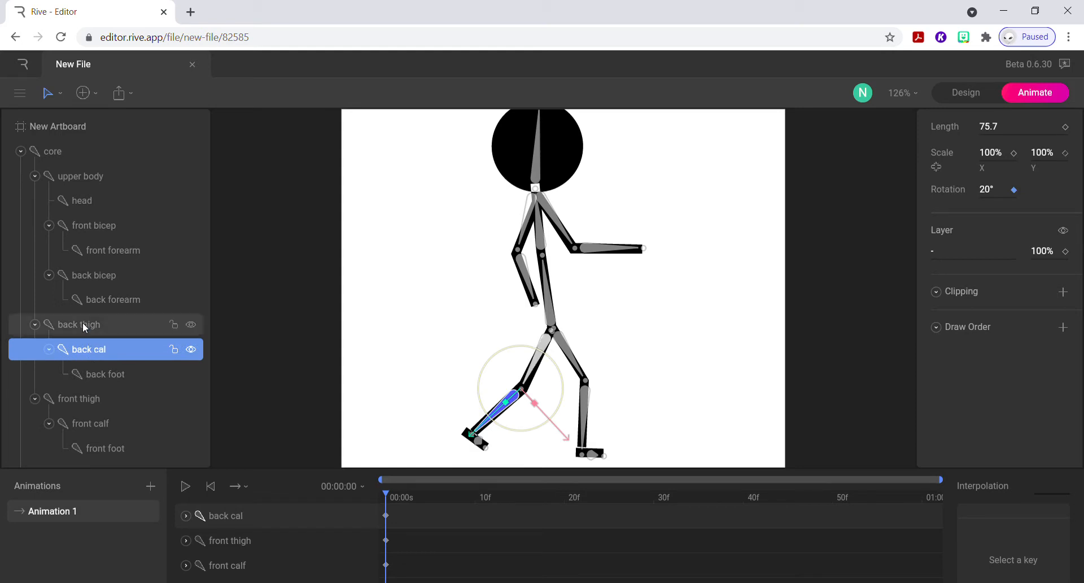
{"action": "left_click", "coordinate": [82, 326]}
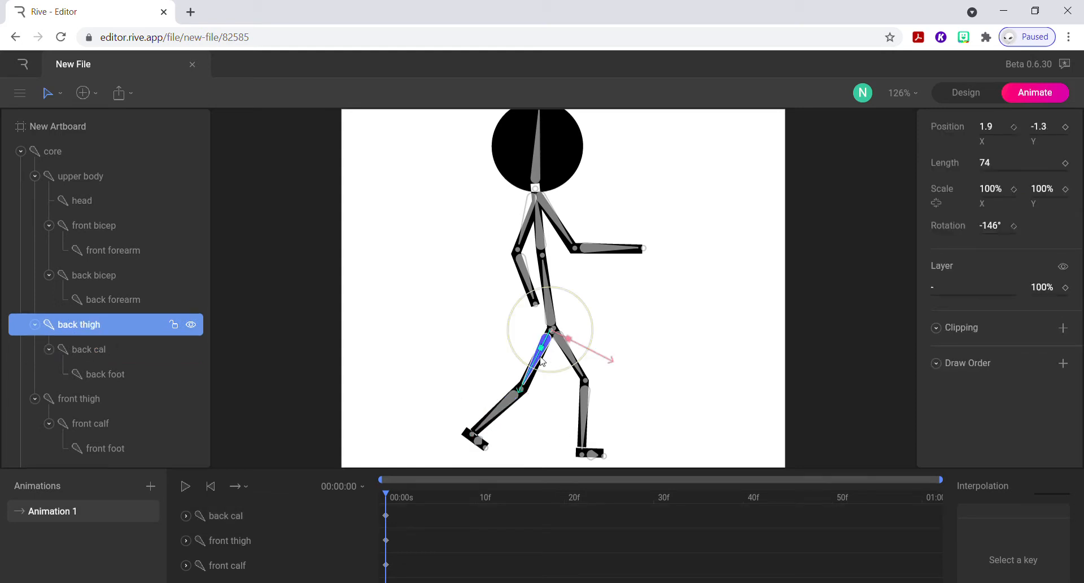
{"action": "left_click_drag", "start_coordinate": [561, 372], "coordinate": [554, 376]}
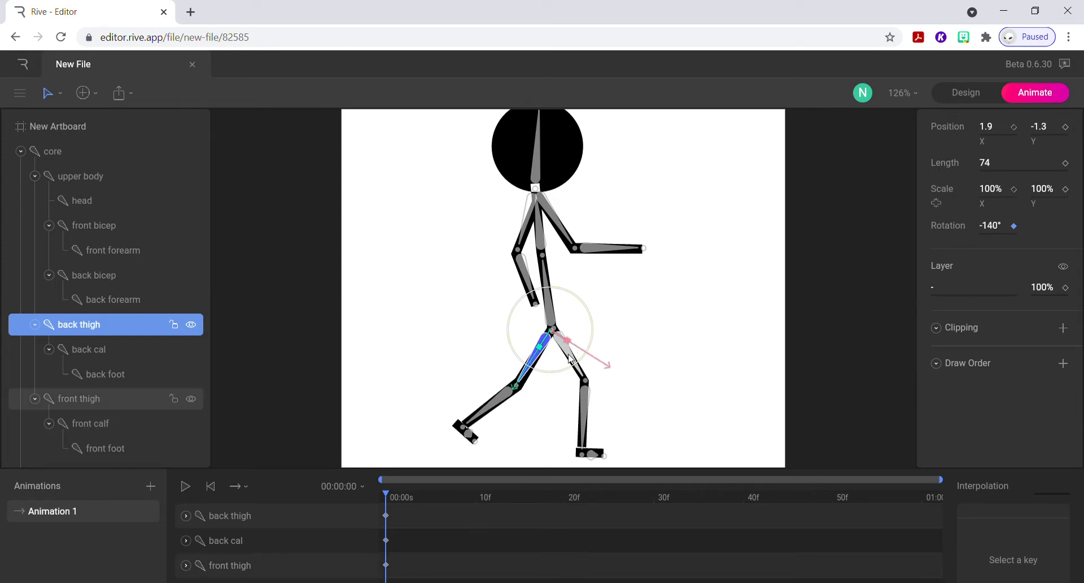
{"action": "left_click", "coordinate": [570, 357]}
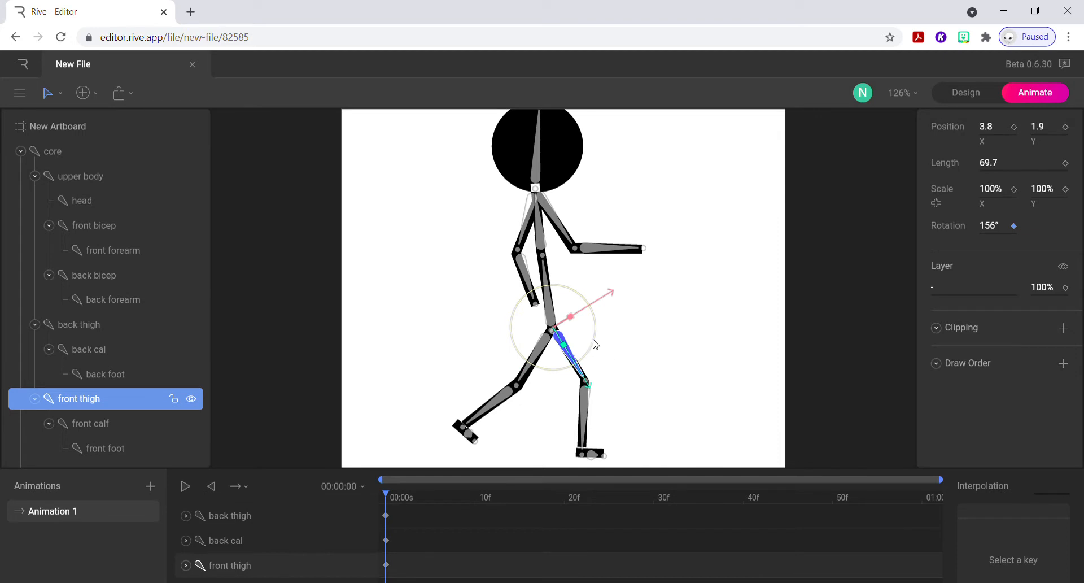
{"action": "mouse_move", "coordinate": [593, 341]}
{"action": "left_mouse_down"}
{"action": "mouse_move", "coordinate": [588, 353]}
{"action": "mouse_move", "coordinate": [596, 346]}
{"action": "left_mouse_up"}
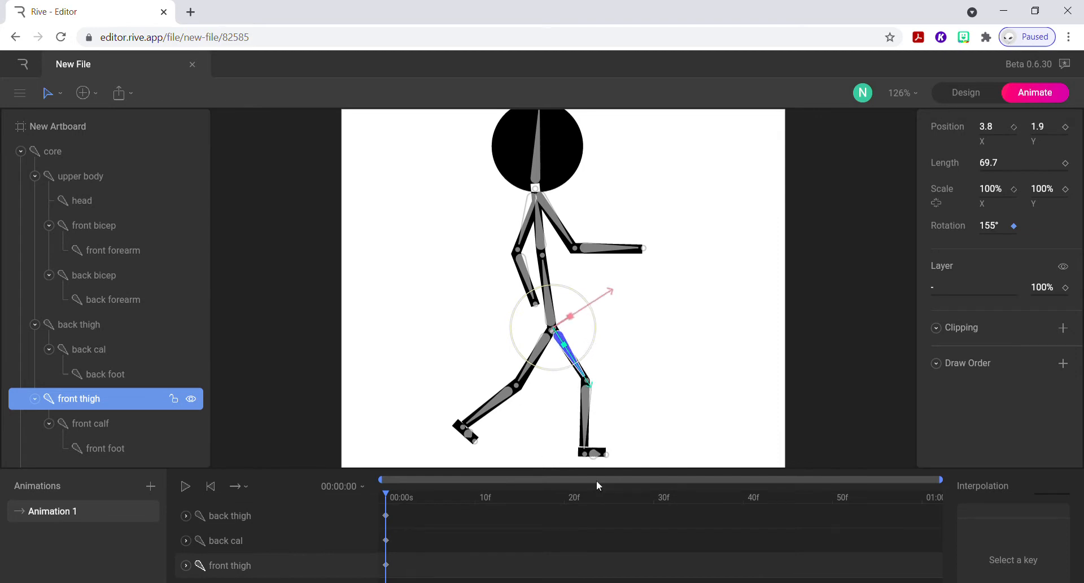
{"action": "left_click", "coordinate": [113, 377]}
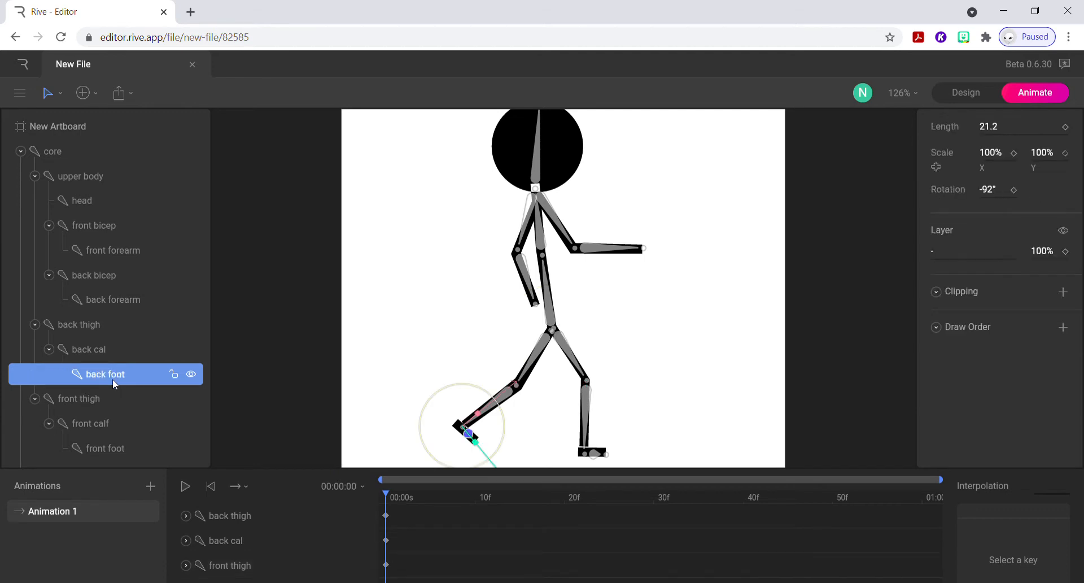
{"action": "left_click", "coordinate": [100, 350]}
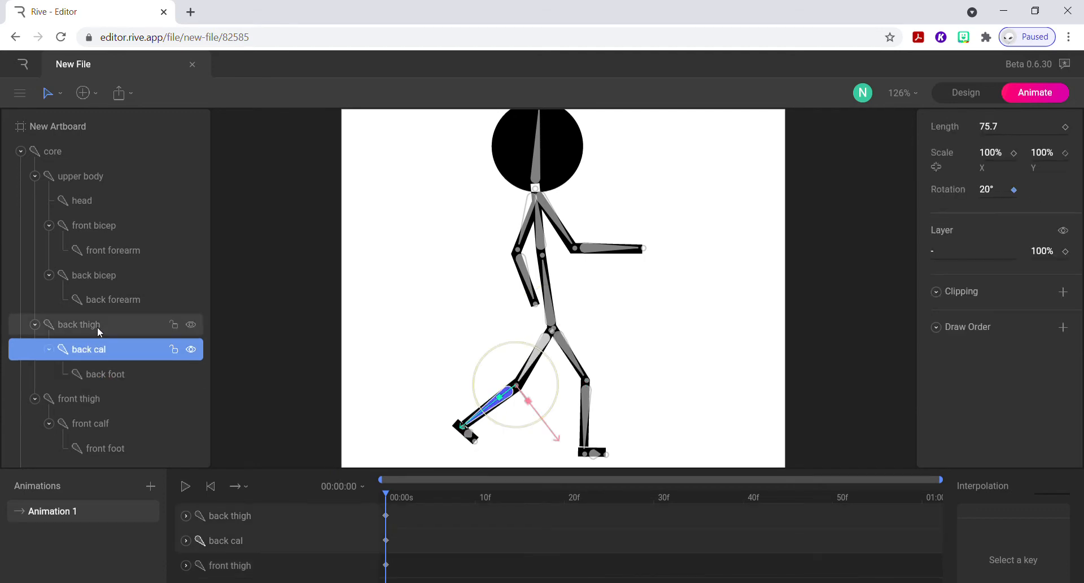
{"action": "left_click", "coordinate": [97, 326]}
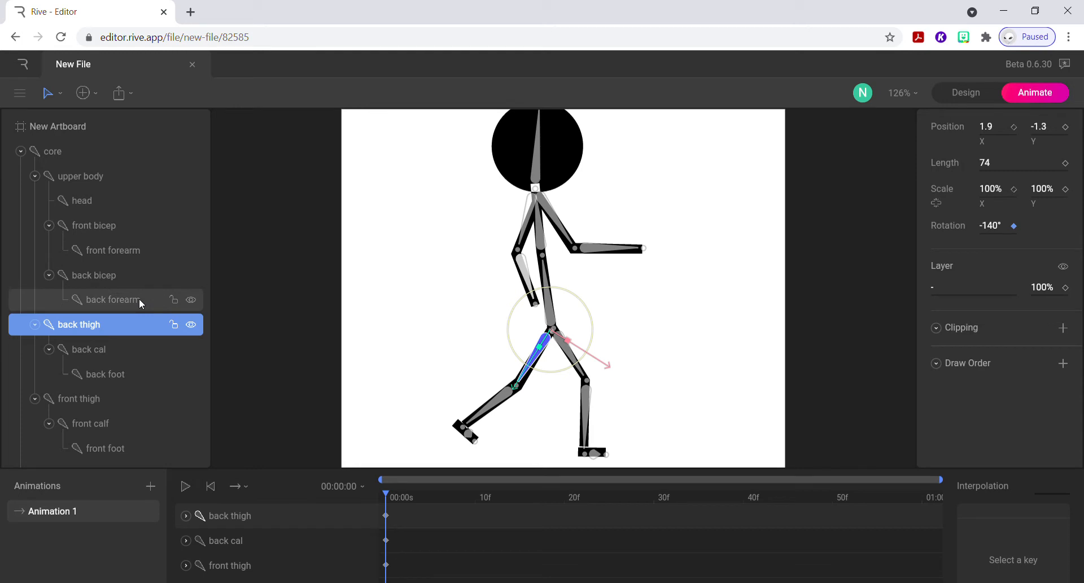
Rotate the back forearm to -45° and the back bicep to -147° at frame 0.
{"action": "left_click", "coordinate": [139, 298]}
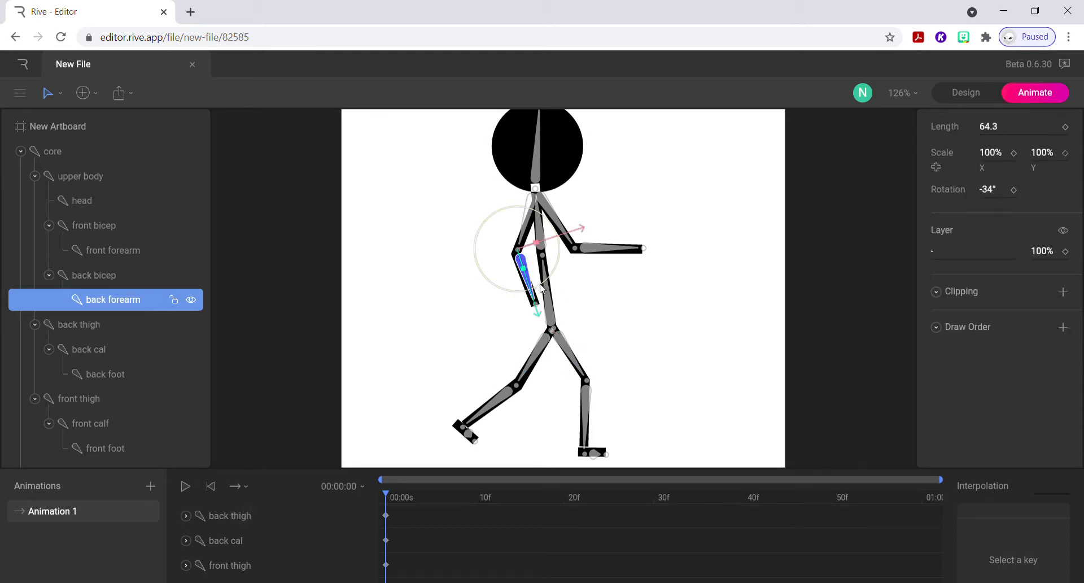
{"action": "mouse_move", "coordinate": [542, 288]}
{"action": "left_mouse_down"}
{"action": "mouse_move", "coordinate": [552, 274]}
{"action": "mouse_move", "coordinate": [547, 282]}
{"action": "left_mouse_up"}
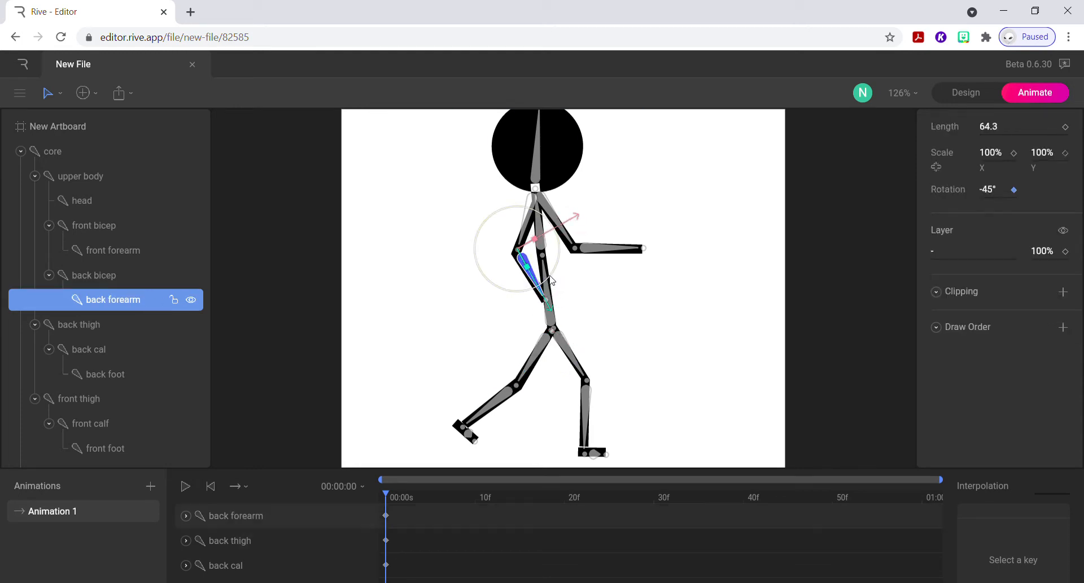
{"action": "left_click", "coordinate": [533, 198]}
{"action": "left_click_drag", "start_coordinate": [563, 226], "coordinate": [551, 230]}
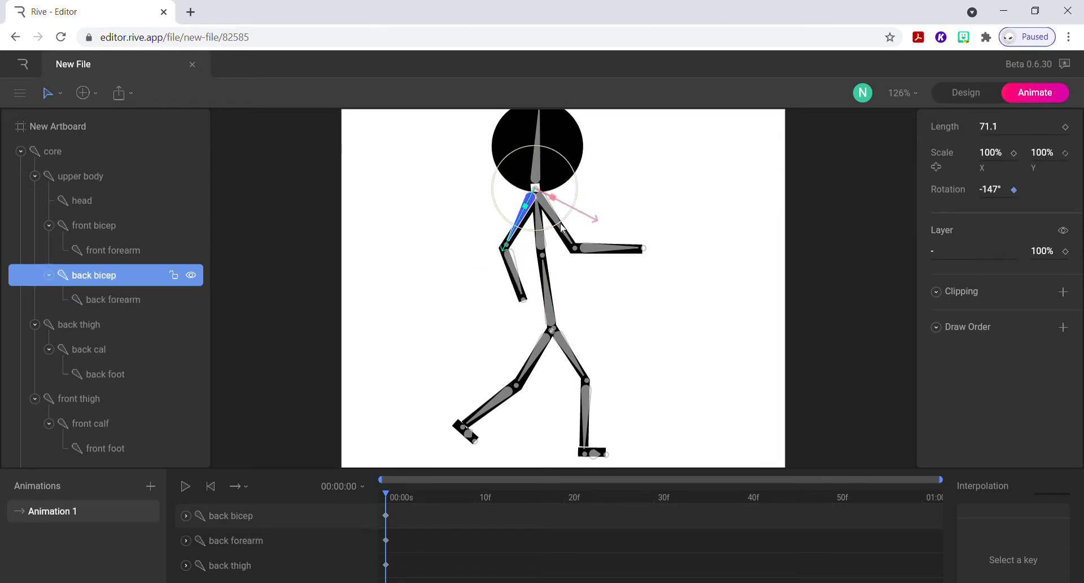
{"action": "left_click", "coordinate": [630, 213]}
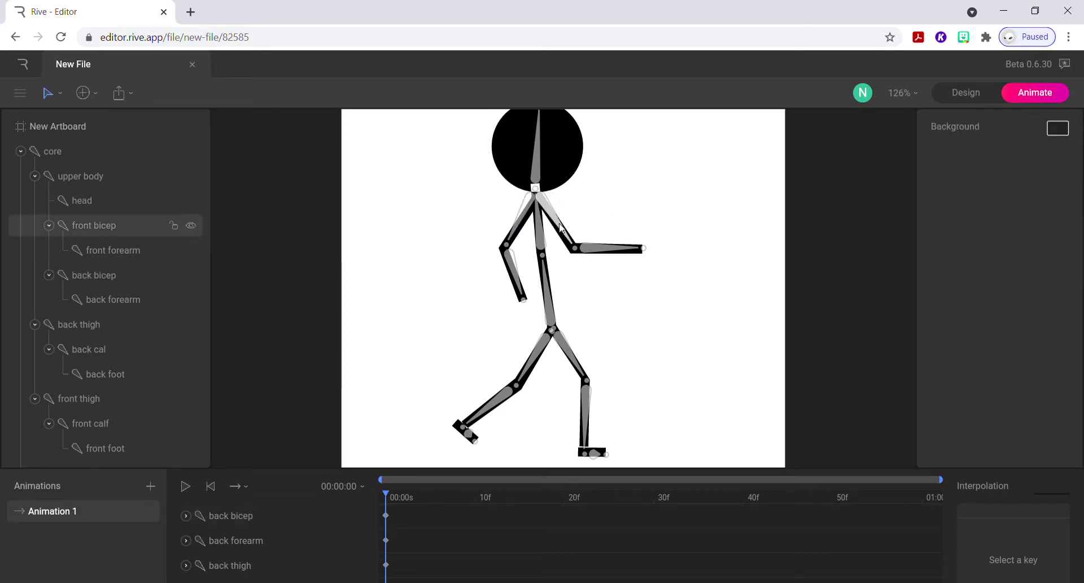
Rotate the front bicep slightly and the front forearm to -52° at frame 0.
{"action": "left_click", "coordinate": [560, 226]}
{"action": "left_click_drag", "start_coordinate": [574, 215], "coordinate": [616, 239]}
{"action": "left_click", "coordinate": [611, 247]}
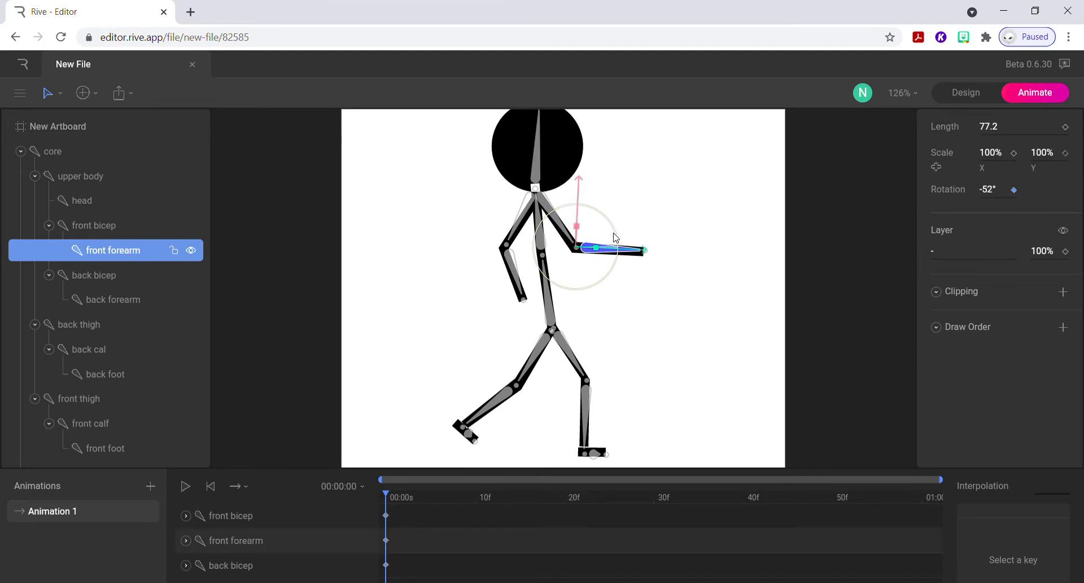
Rotate the stick figure shape slightly and the head bone to 8° at frame 0.
{"action": "left_click", "coordinate": [541, 163]}
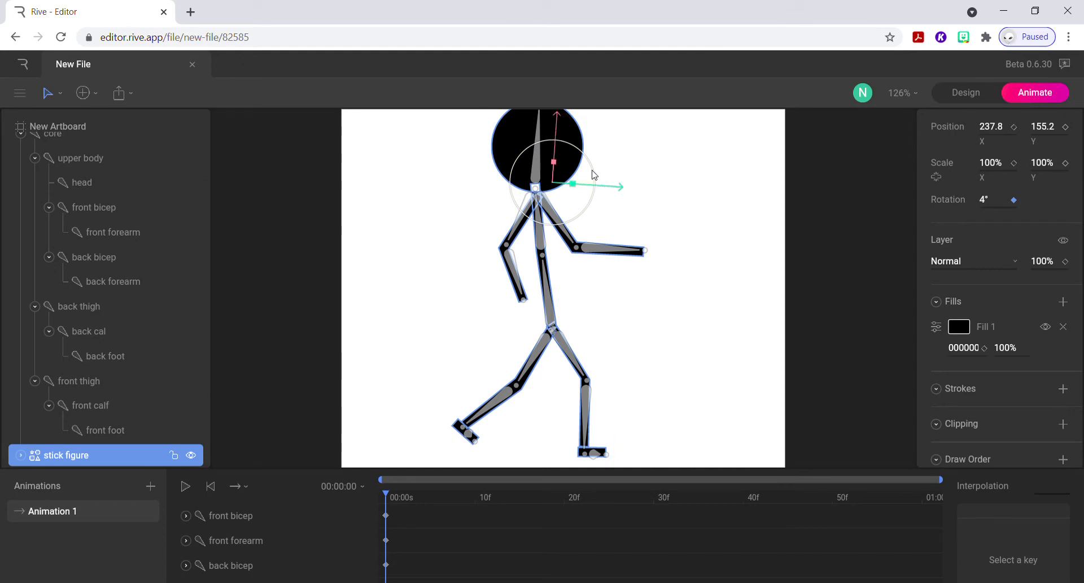
{"action": "double_click", "coordinate": [586, 175]}
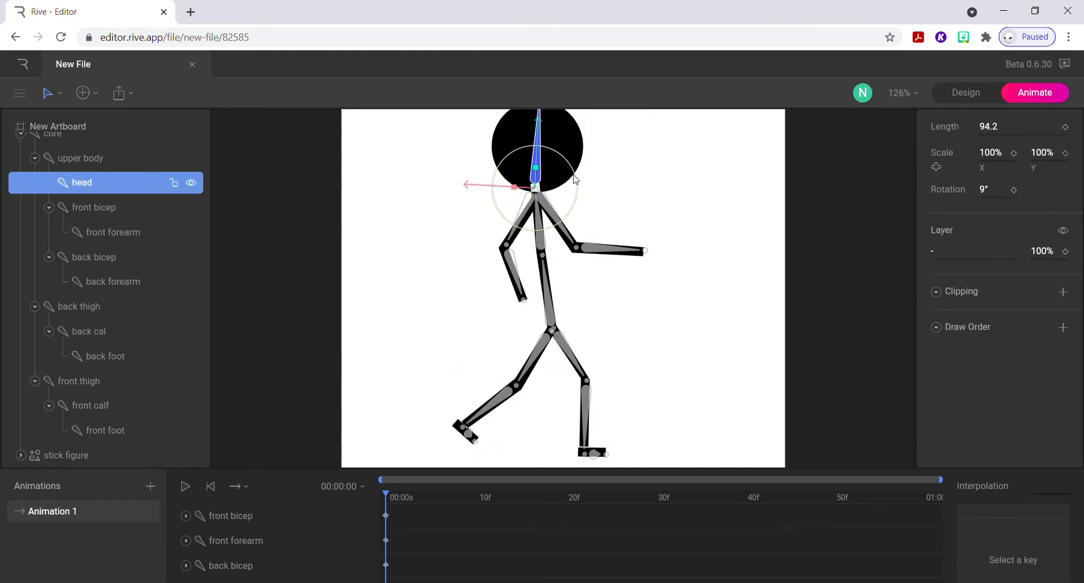
{"action": "mouse_move", "coordinate": [577, 180]}
{"action": "left_mouse_down"}
{"action": "mouse_move", "coordinate": [581, 171]}
{"action": "mouse_move", "coordinate": [578, 184]}
{"action": "left_mouse_up"}
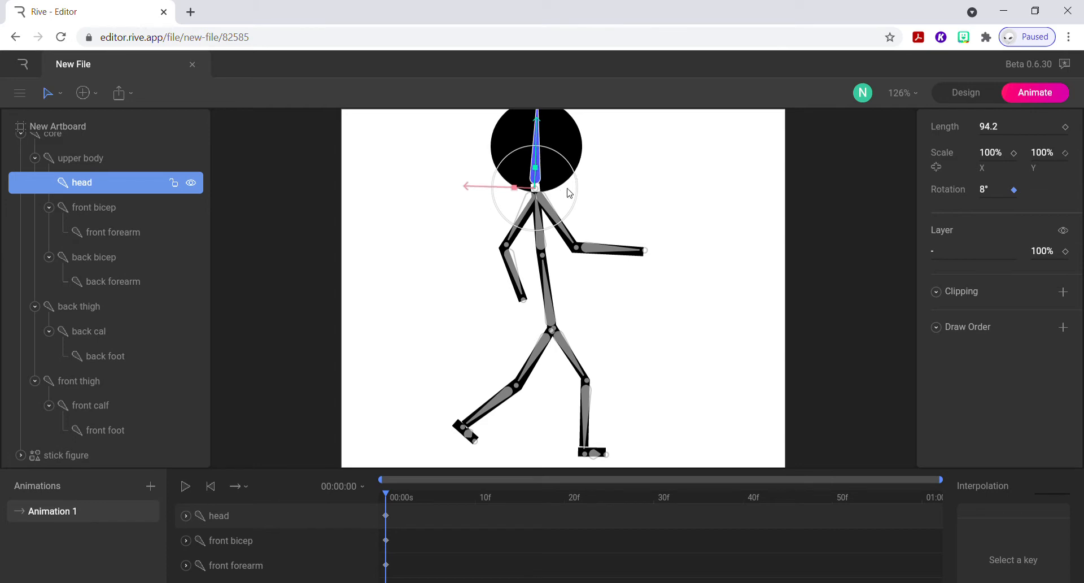
Rotate the upper body and core bones slightly at frame 0 and clear the selection.
{"action": "double_click", "coordinate": [541, 243]}
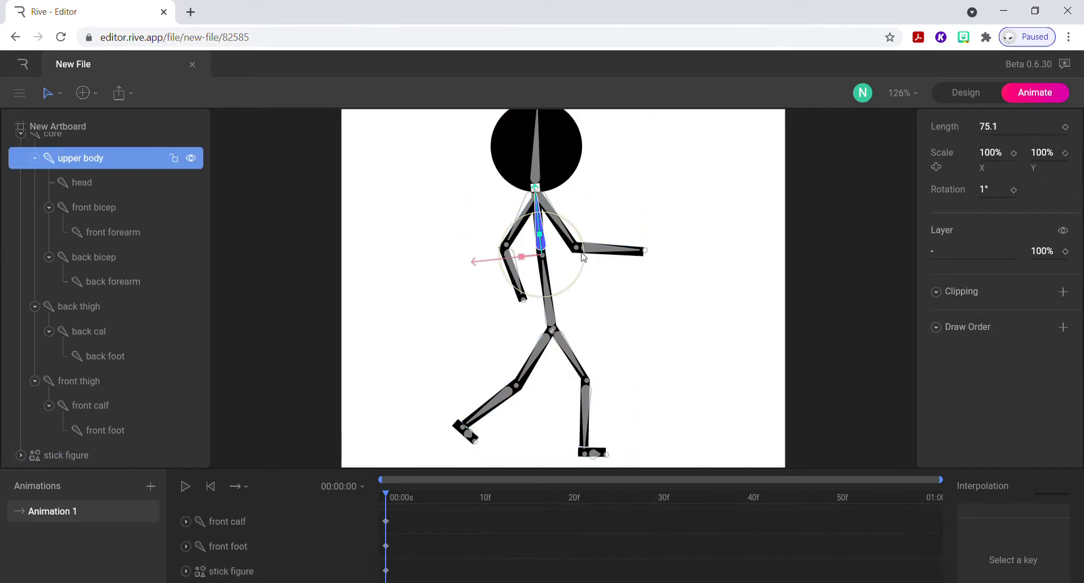
{"action": "left_click_drag", "start_coordinate": [575, 273], "coordinate": [592, 314]}
{"action": "left_click", "coordinate": [549, 314]}
{"action": "left_click", "coordinate": [691, 335]}
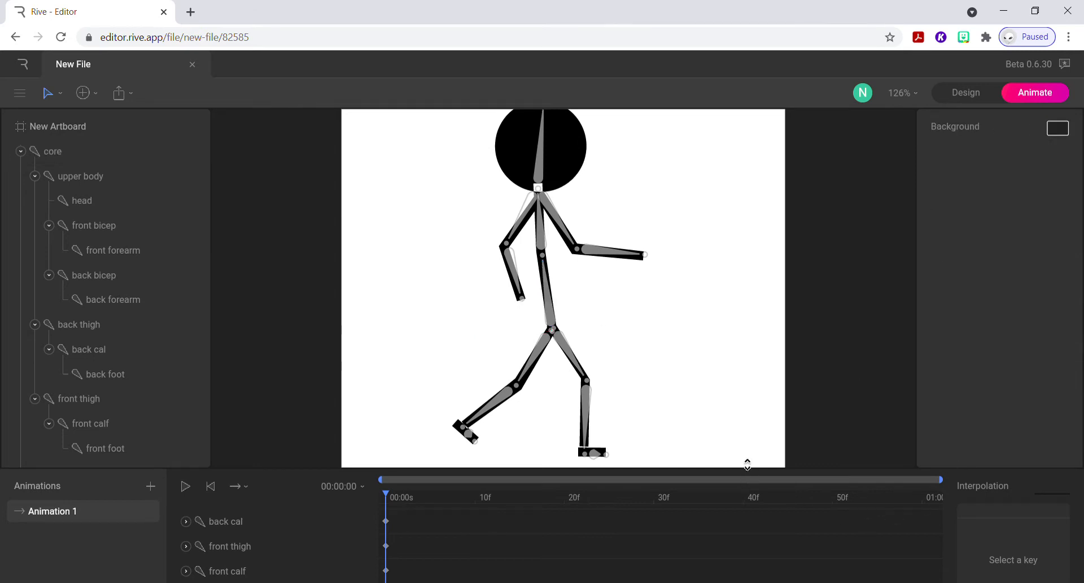
Expand the timeline to review the keyed body parts and select the stick figure track.
{"action": "left_click_drag", "start_coordinate": [747, 464], "coordinate": [721, 142]}
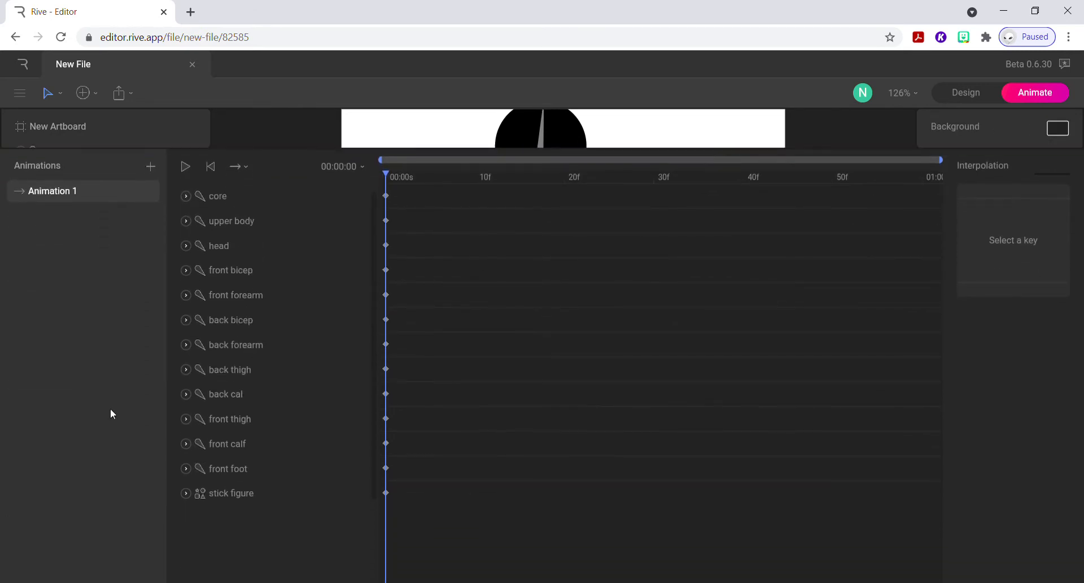
{"action": "left_click", "coordinate": [232, 500]}
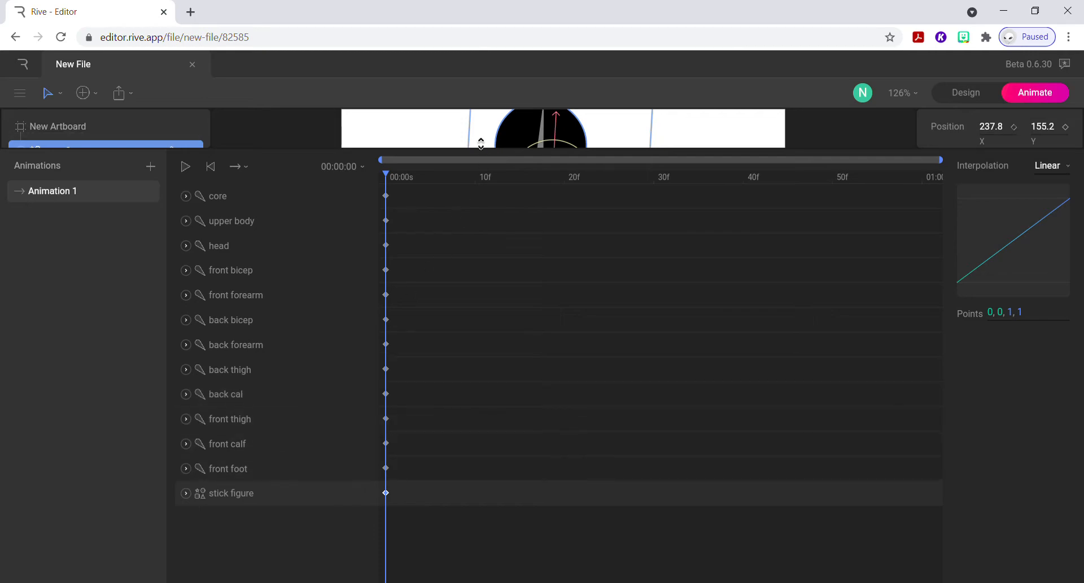
Bring the full figure back into view and rotate the front foot to -87° at frame 0.
{"action": "left_click_drag", "start_coordinate": [481, 149], "coordinate": [487, 547]}
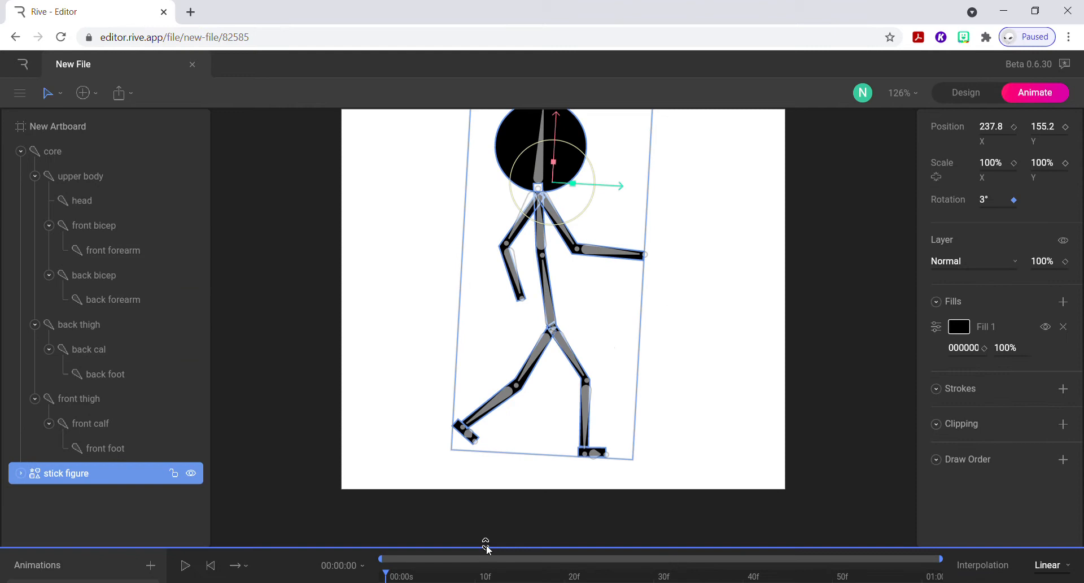
{"action": "left_click", "coordinate": [594, 453]}
{"action": "mouse_move", "coordinate": [626, 441]}
{"action": "left_mouse_down"}
{"action": "mouse_move", "coordinate": [627, 431]}
{"action": "mouse_move", "coordinate": [632, 446]}
{"action": "left_mouse_up"}
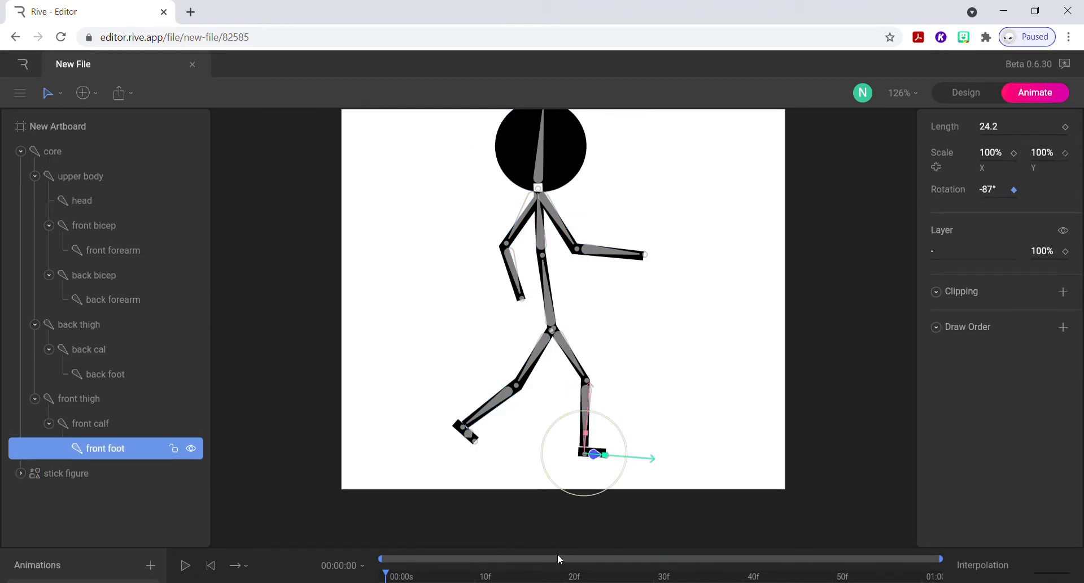
Examine the keyed tracks in the expanded timeline by selecting several body parts, from the core to the stick figure, ending on the back bicep.
{"action": "left_click_drag", "start_coordinate": [565, 543], "coordinate": [579, 141]}
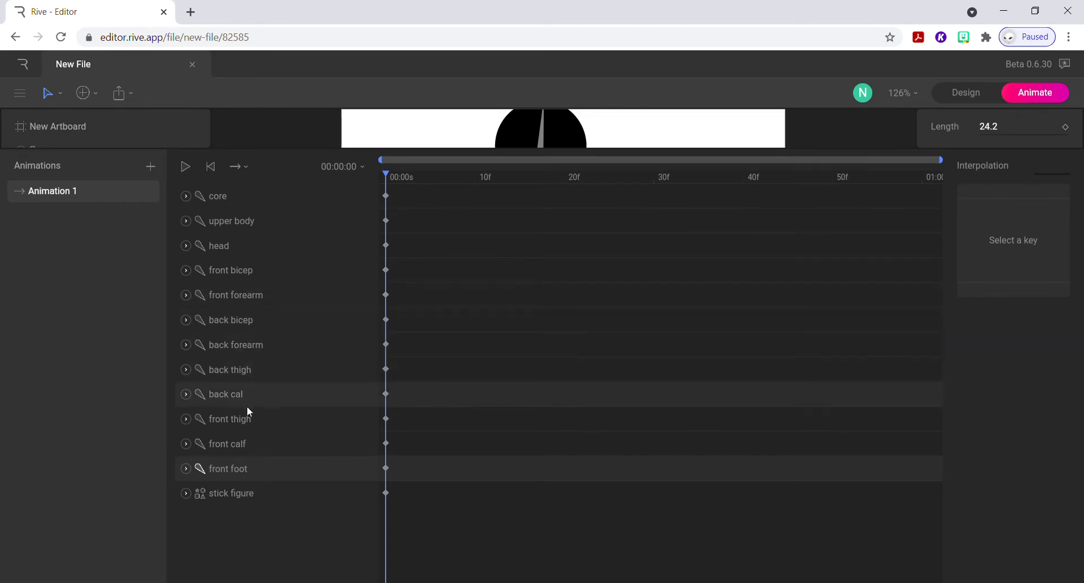
{"action": "left_click", "coordinate": [251, 374]}
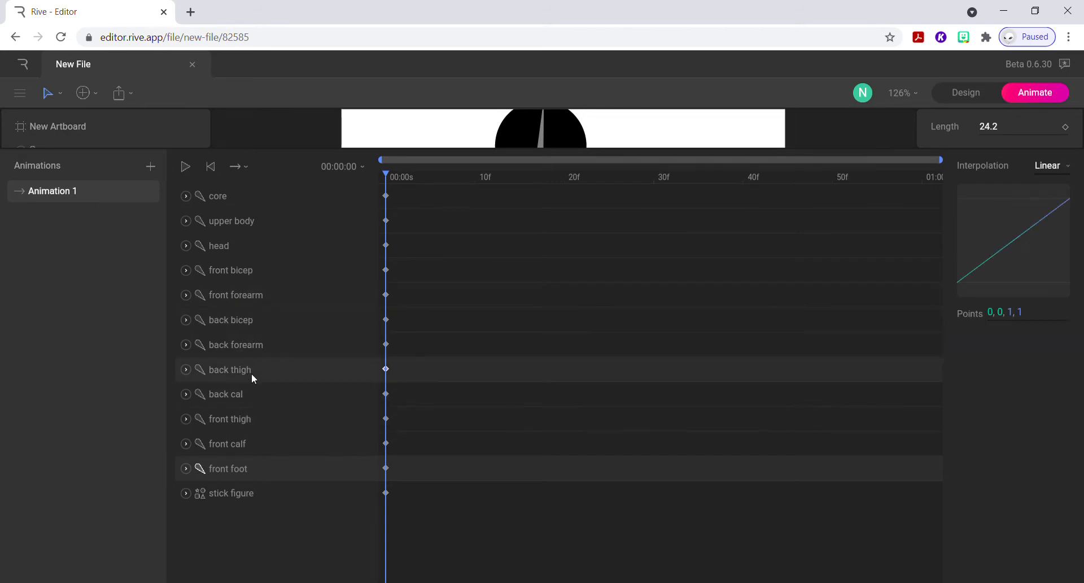
{"action": "left_click", "coordinate": [255, 344]}
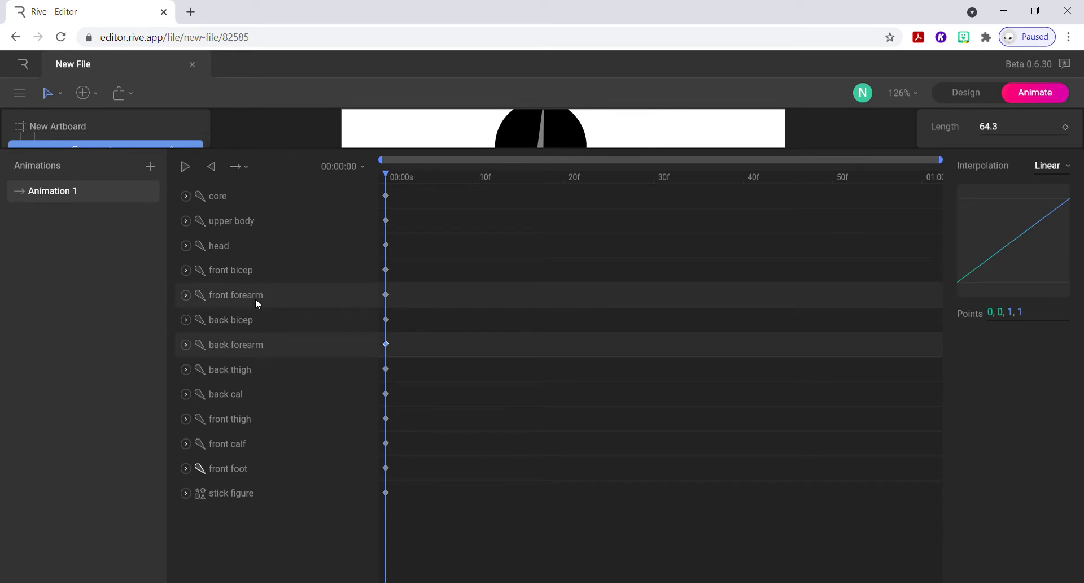
{"action": "left_click", "coordinate": [229, 202]}
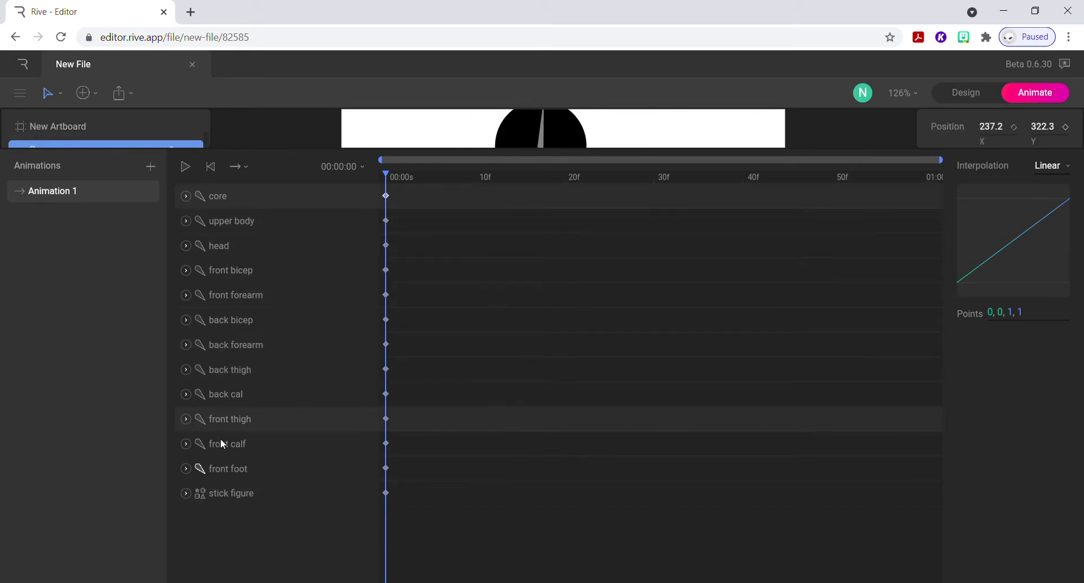
{"action": "left_click", "coordinate": [225, 490]}
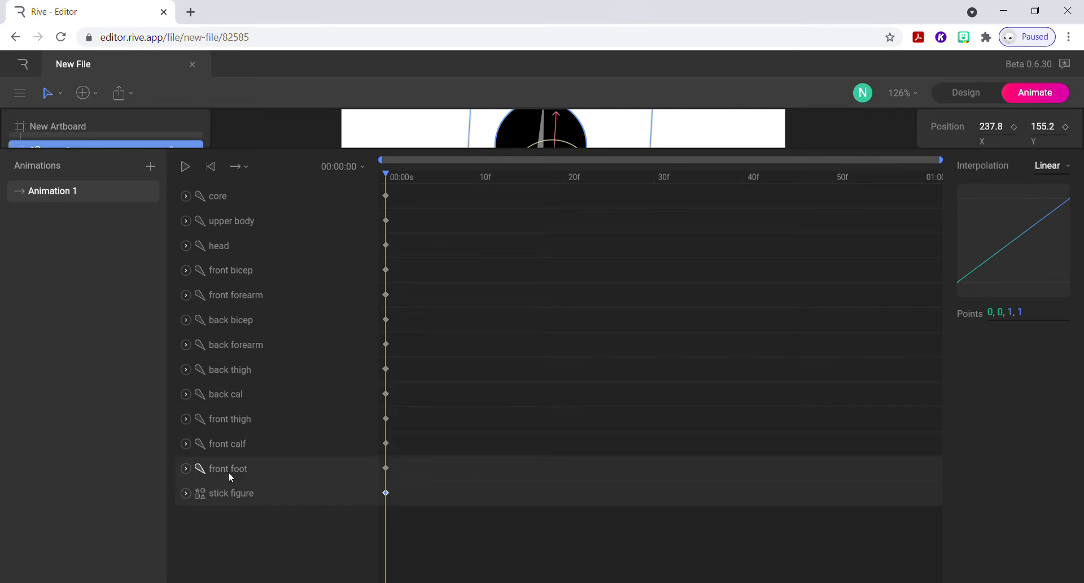
{"action": "left_click", "coordinate": [228, 472]}
{"action": "left_click", "coordinate": [236, 416]}
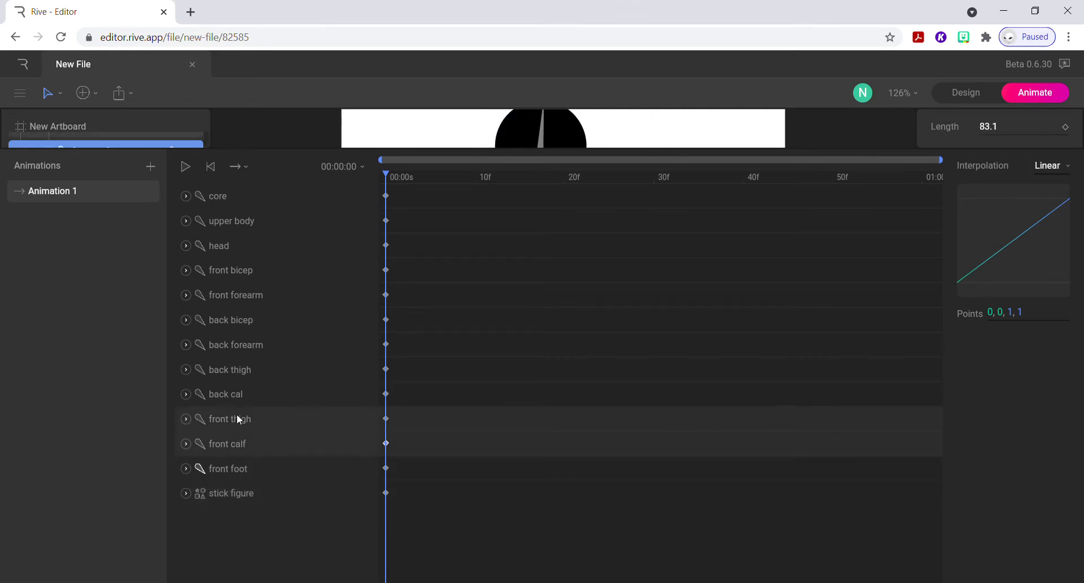
{"action": "left_click", "coordinate": [245, 372]}
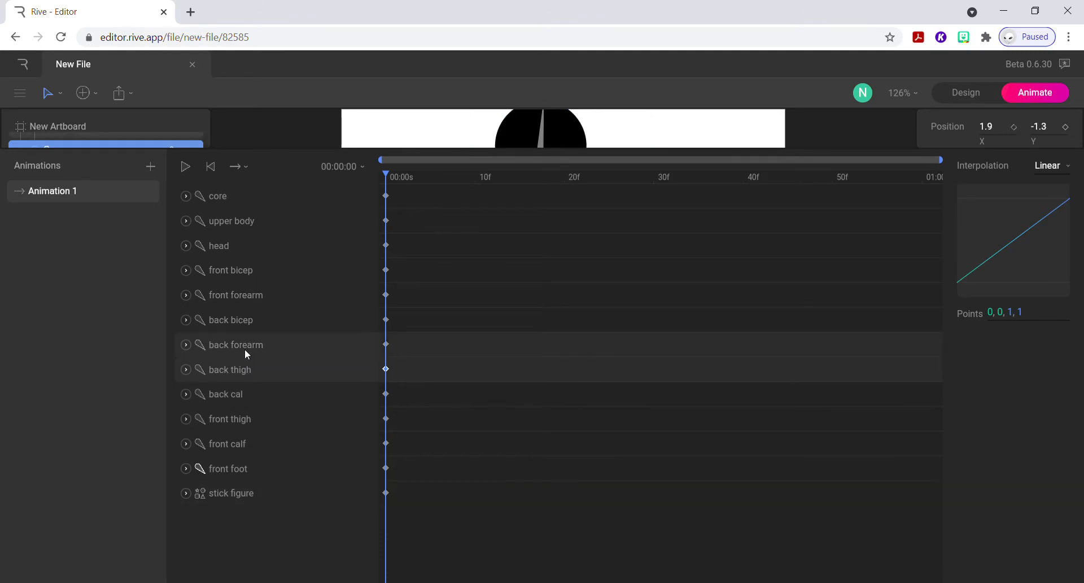
{"action": "left_click", "coordinate": [239, 322]}
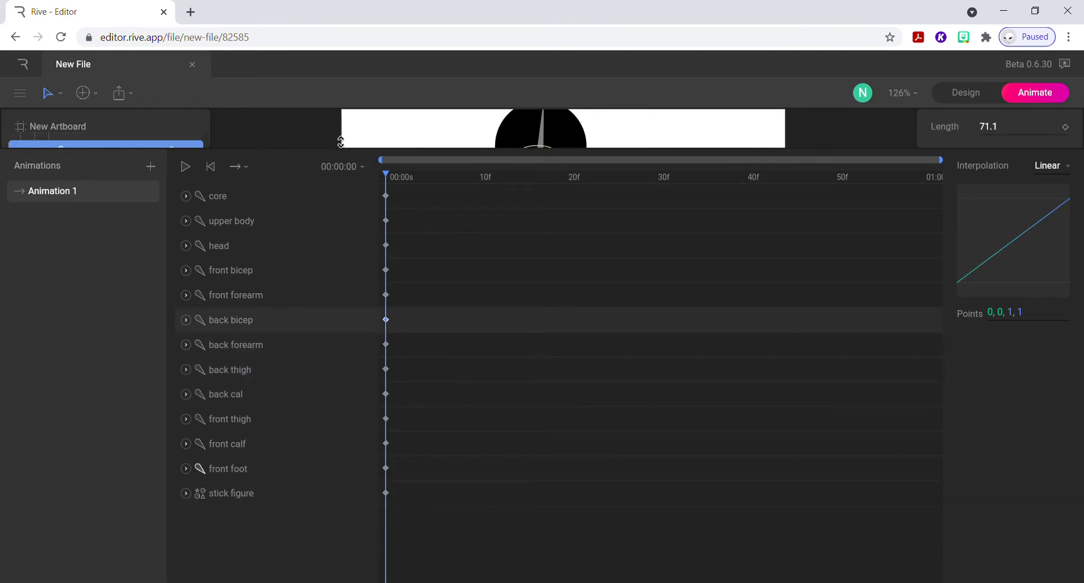
{"action": "left_click_drag", "start_coordinate": [341, 142], "coordinate": [343, 519]}
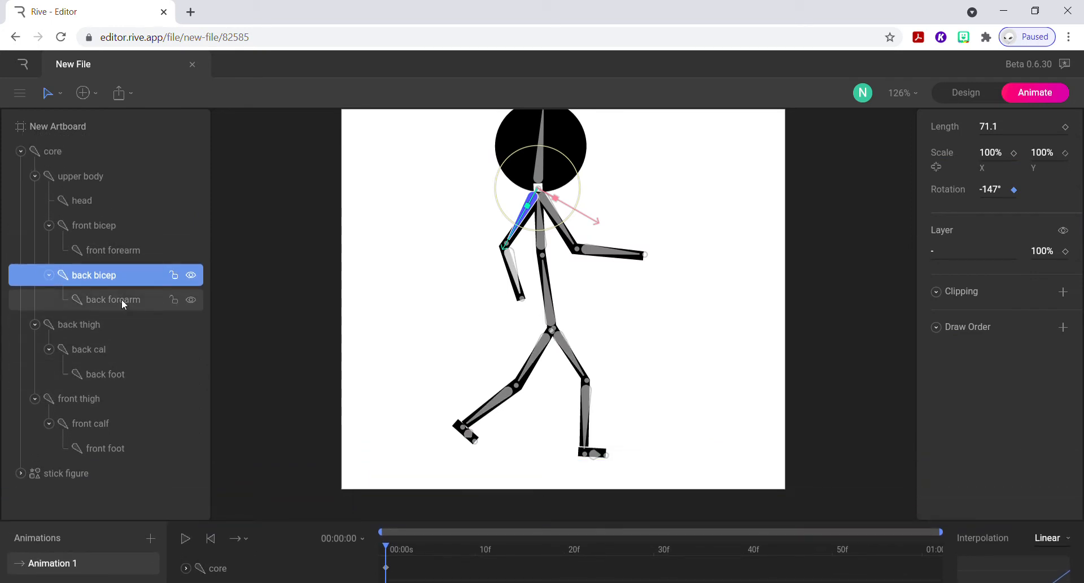
Rotate the back foot to -76° at frame 0 and check the keyed tracks in the expanded timeline.
{"action": "left_click", "coordinate": [107, 375]}
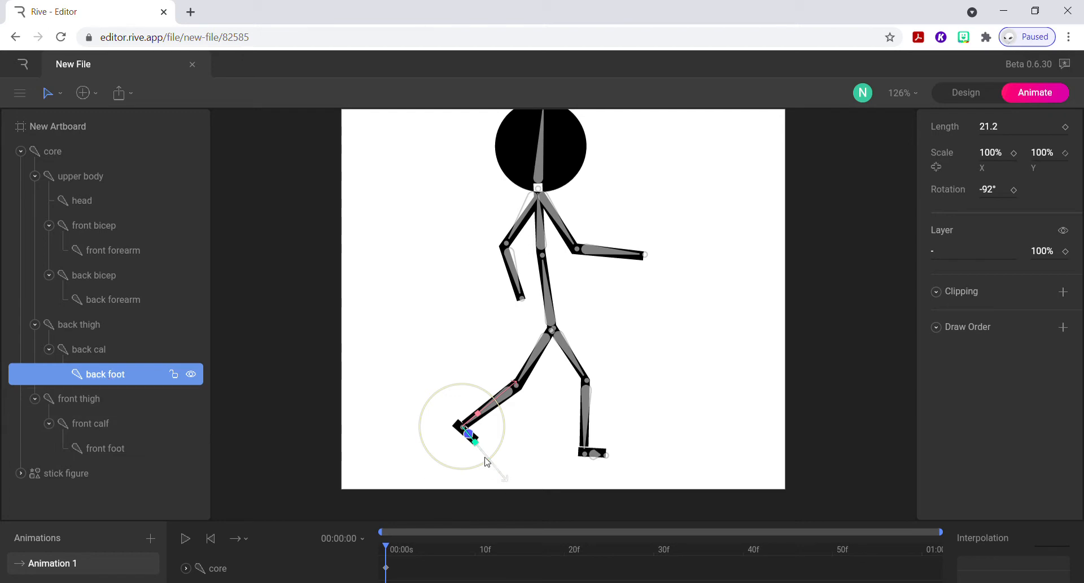
{"action": "mouse_move", "coordinate": [504, 443]}
{"action": "left_mouse_down"}
{"action": "mouse_move", "coordinate": [489, 469]}
{"action": "mouse_move", "coordinate": [503, 458]}
{"action": "left_mouse_up"}
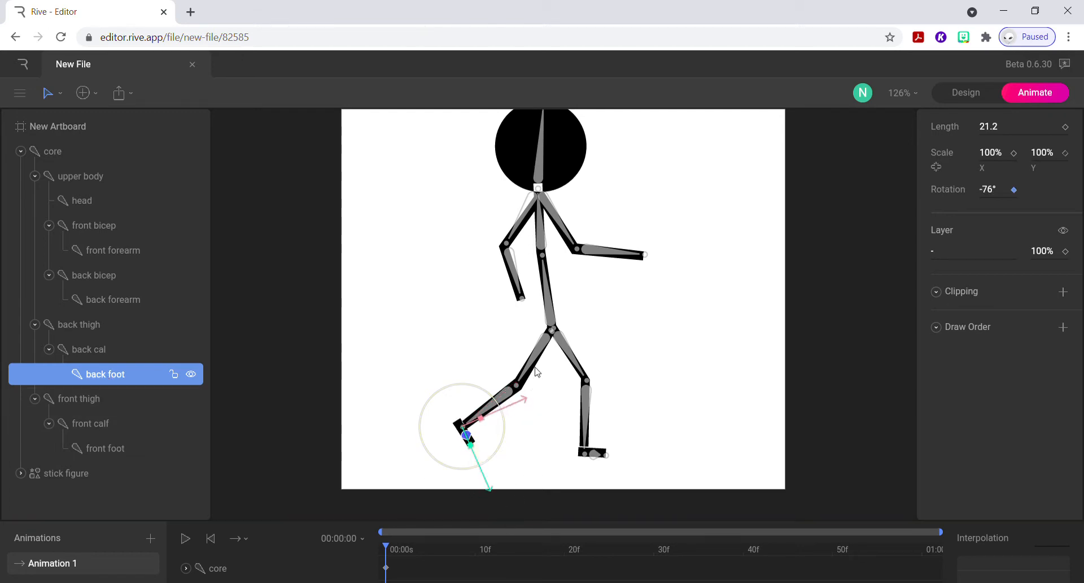
{"action": "left_click_drag", "start_coordinate": [526, 513], "coordinate": [561, 150]}
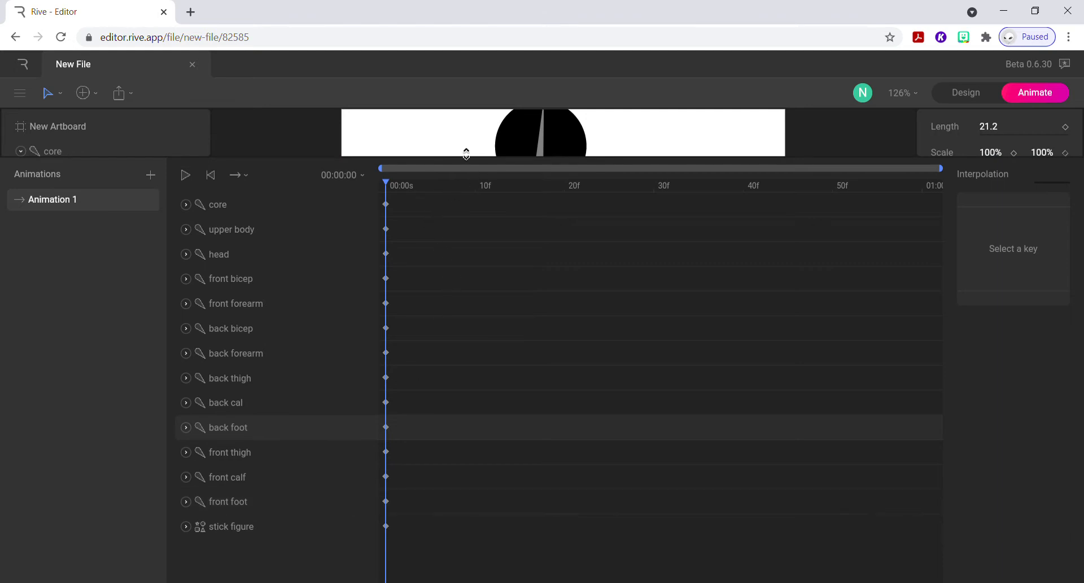
{"action": "left_click_drag", "start_coordinate": [466, 153], "coordinate": [465, 390]}
{"action": "left_click_drag", "start_coordinate": [475, 483], "coordinate": [480, 474]}
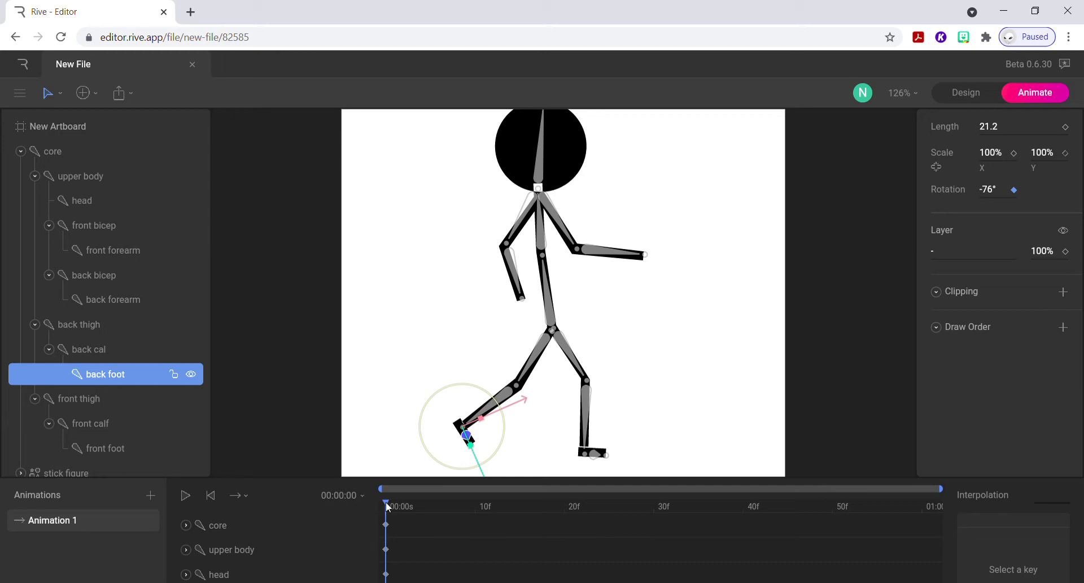
At frame 17, swing the back leg forward by rotating the back thigh to -225° and the back calf to 71°.
{"action": "left_click_drag", "start_coordinate": [387, 507], "coordinate": [536, 509]}
{"action": "left_click", "coordinate": [507, 398]}
{"action": "left_click", "coordinate": [506, 398]}
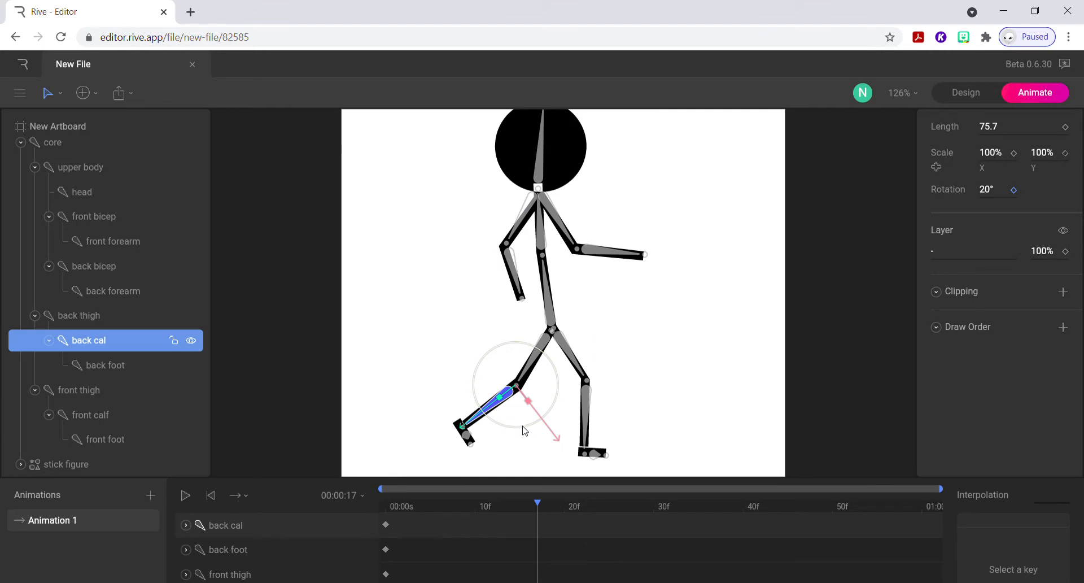
{"action": "left_click", "coordinate": [531, 366]}
{"action": "left_click_drag", "start_coordinate": [558, 374], "coordinate": [628, 338]}
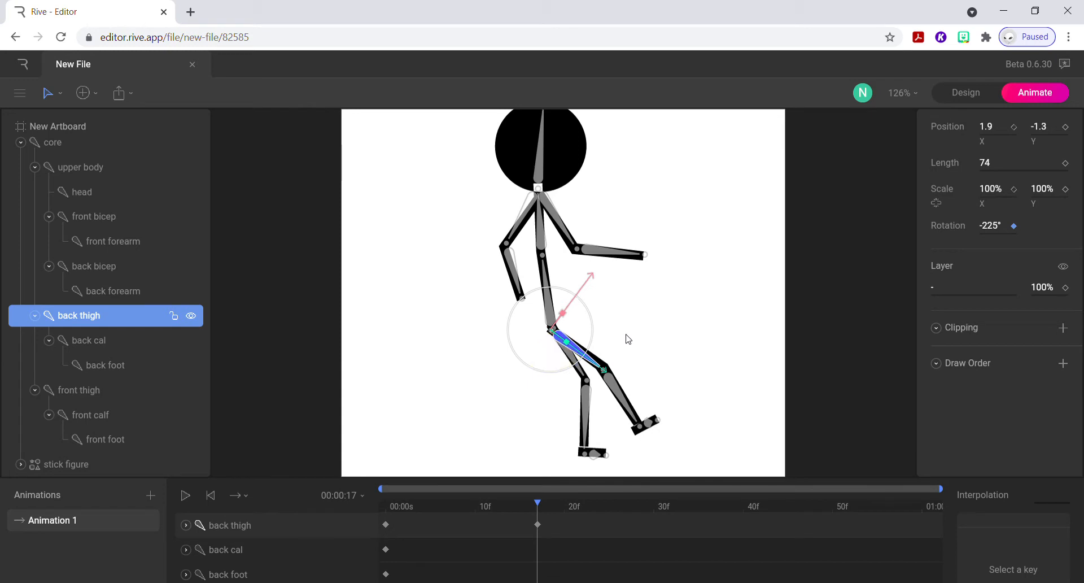
{"action": "left_click", "coordinate": [615, 392]}
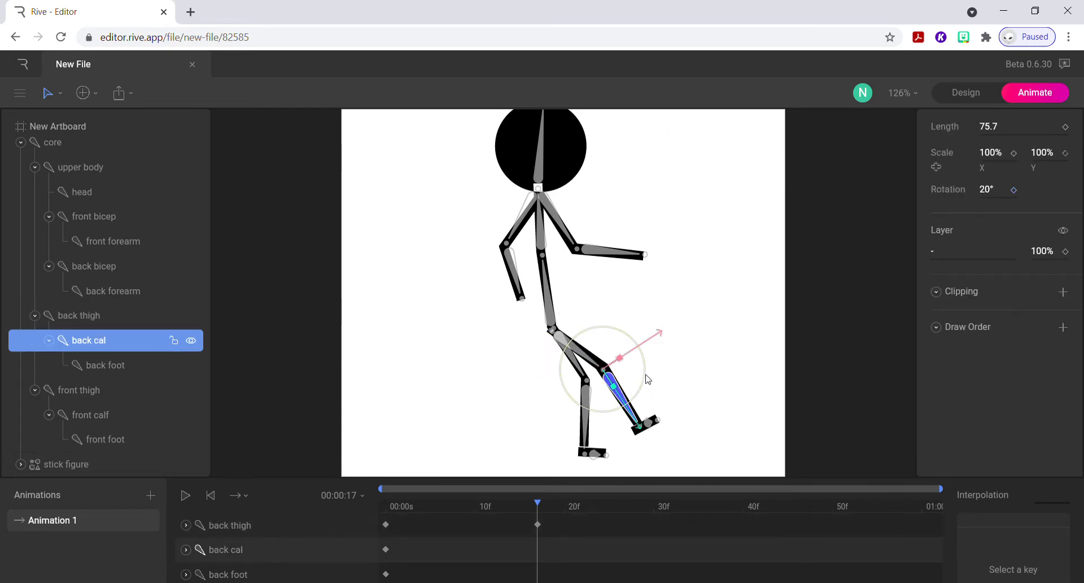
{"action": "left_click_drag", "start_coordinate": [648, 380], "coordinate": [619, 404]}
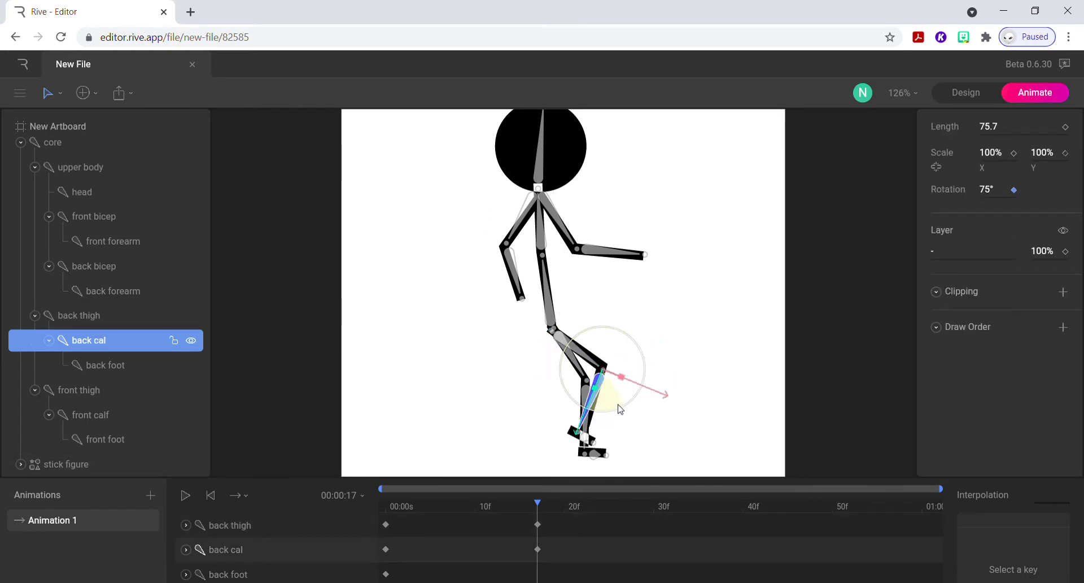
Swing the front leg backward at frame 17, rotating the front thigh to 208° and the front calf to 72°.
{"action": "left_click", "coordinate": [576, 366]}
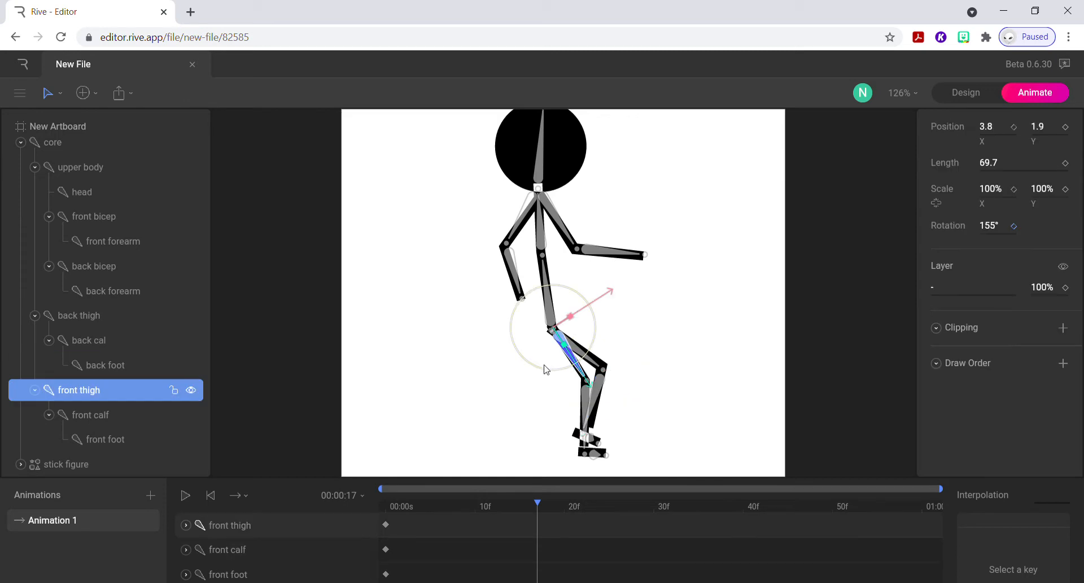
{"action": "left_click_drag", "start_coordinate": [542, 372], "coordinate": [462, 355]}
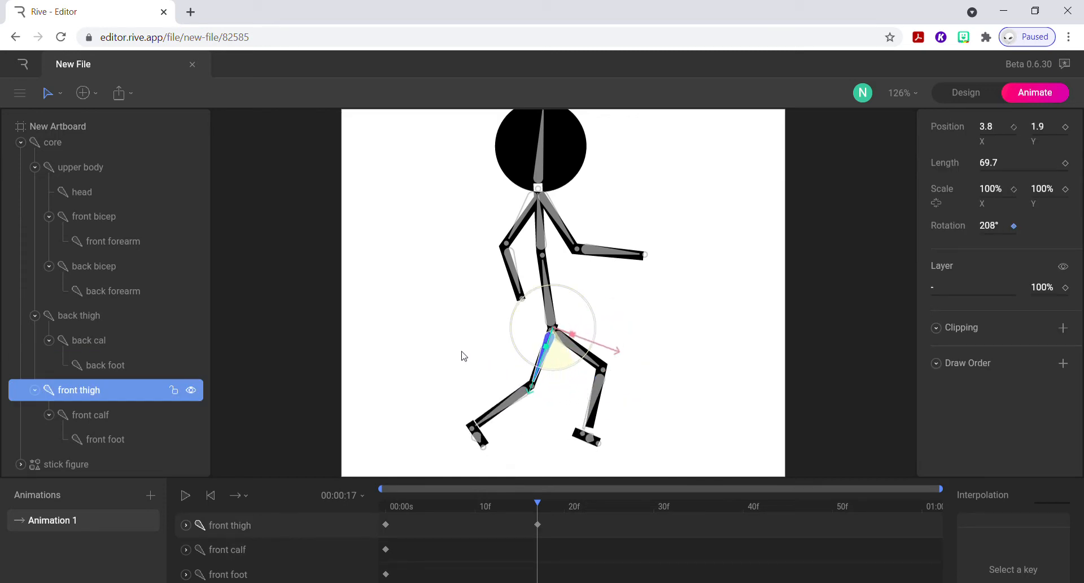
{"action": "left_click", "coordinate": [505, 402]}
{"action": "left_click", "coordinate": [507, 405]}
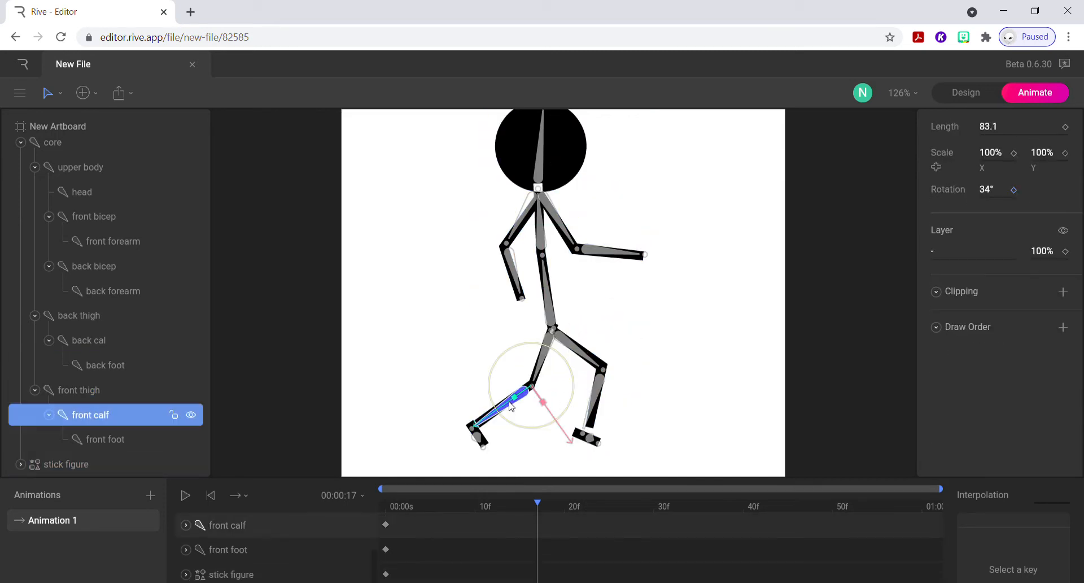
{"action": "left_click_drag", "start_coordinate": [511, 428], "coordinate": [493, 386]}
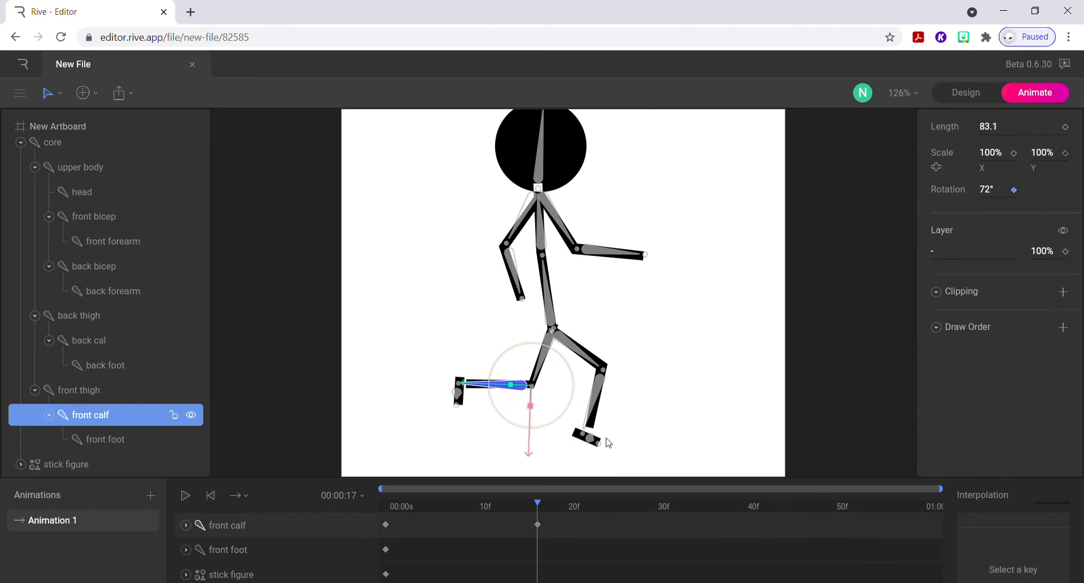
Adjust the back foot at frame 17, shifting it slightly forward and rotating it to -86°.
{"action": "left_click", "coordinate": [592, 438]}
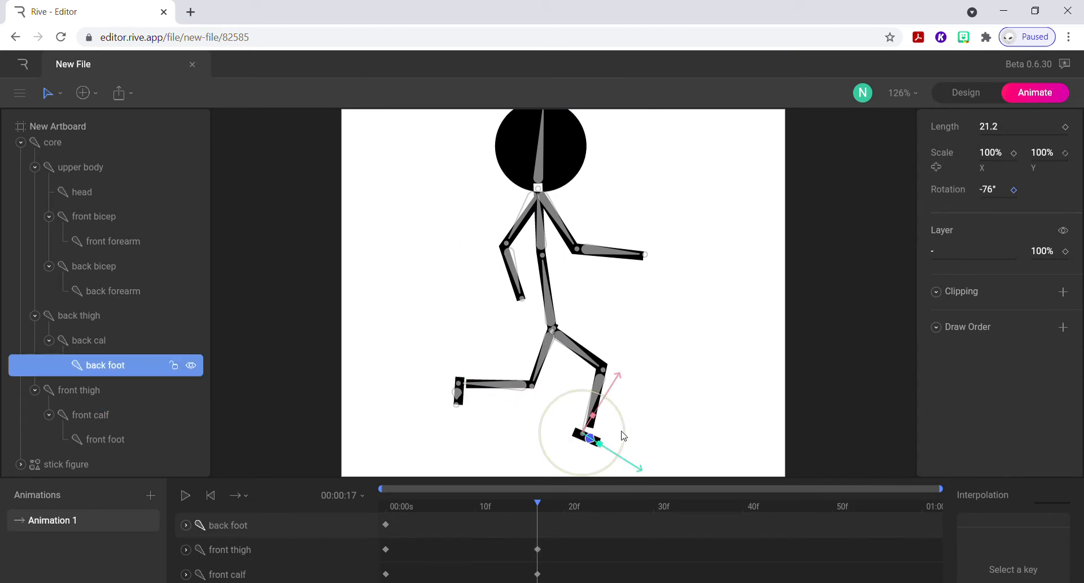
{"action": "mouse_move", "coordinate": [623, 435]}
{"action": "left_mouse_down"}
{"action": "mouse_move", "coordinate": [624, 416]}
{"action": "mouse_move", "coordinate": [630, 447]}
{"action": "mouse_move", "coordinate": [641, 445]}
{"action": "left_mouse_up"}
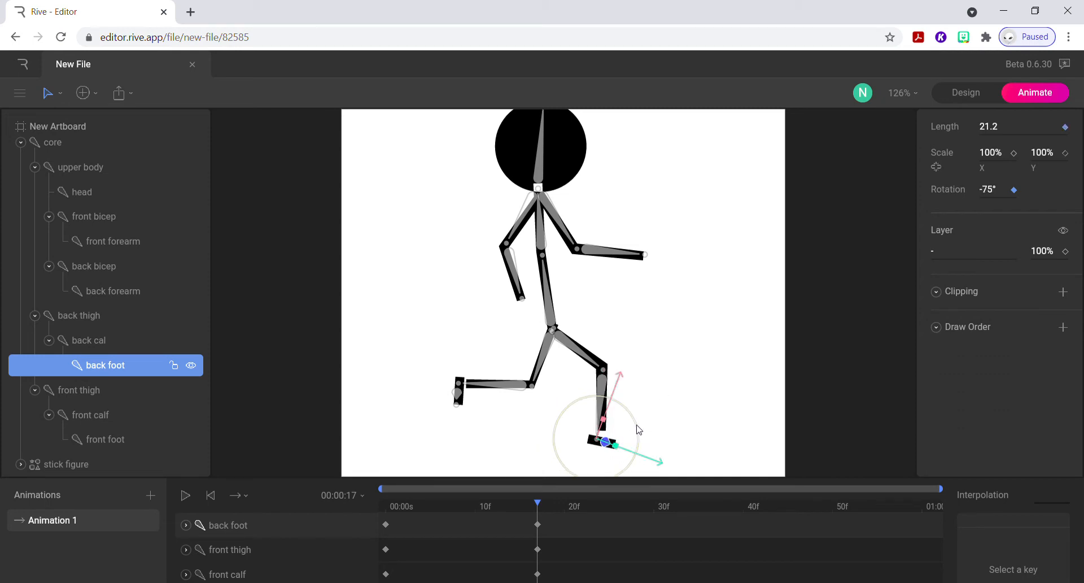
{"action": "left_click_drag", "start_coordinate": [634, 416], "coordinate": [628, 434]}
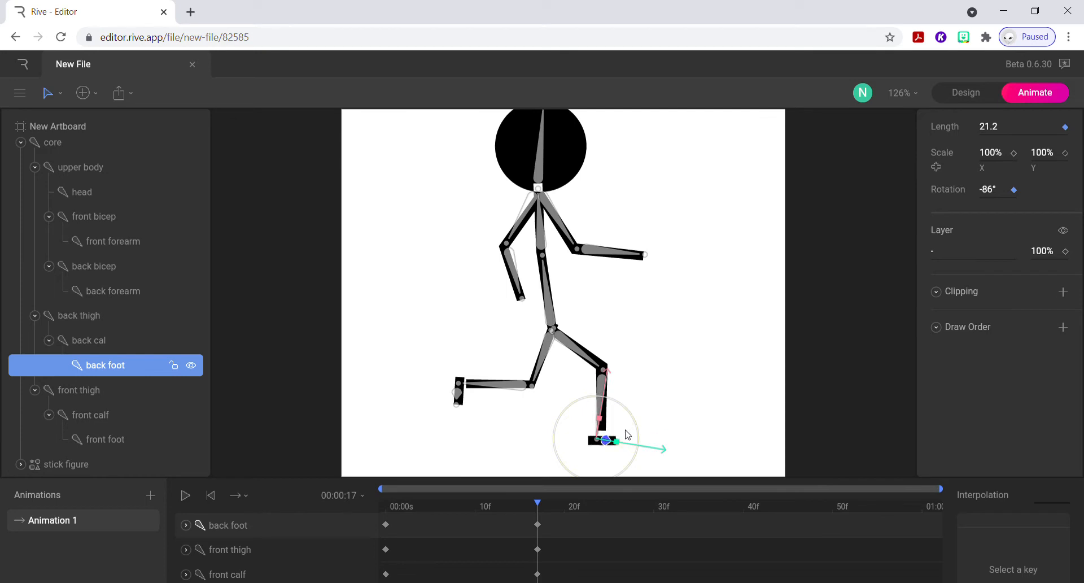
{"action": "left_click_drag", "start_coordinate": [540, 505], "coordinate": [536, 529]}
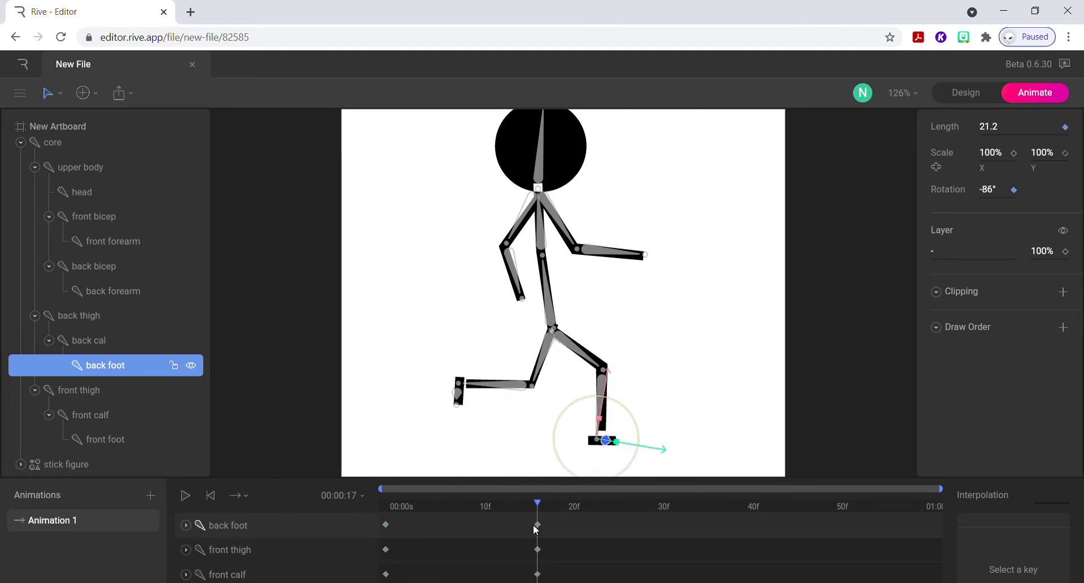
Raise the trailing front leg at frame 17 by rotating the front calf to 98° and the front foot to -105°.
{"action": "left_click", "coordinate": [510, 387]}
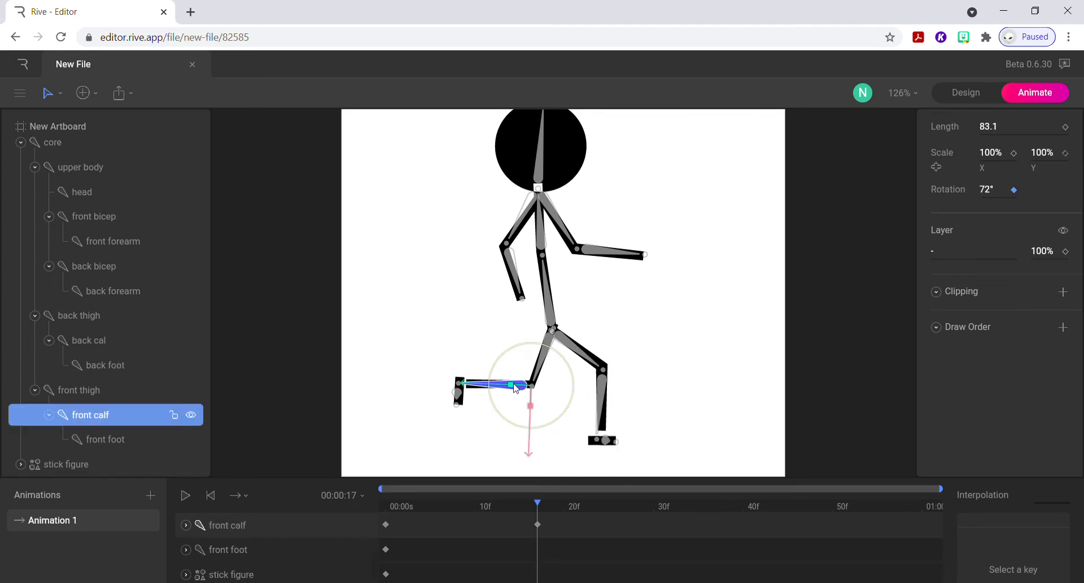
{"action": "mouse_move", "coordinate": [500, 419]}
{"action": "left_mouse_down"}
{"action": "mouse_move", "coordinate": [495, 393]}
{"action": "mouse_move", "coordinate": [499, 401]}
{"action": "left_mouse_up"}
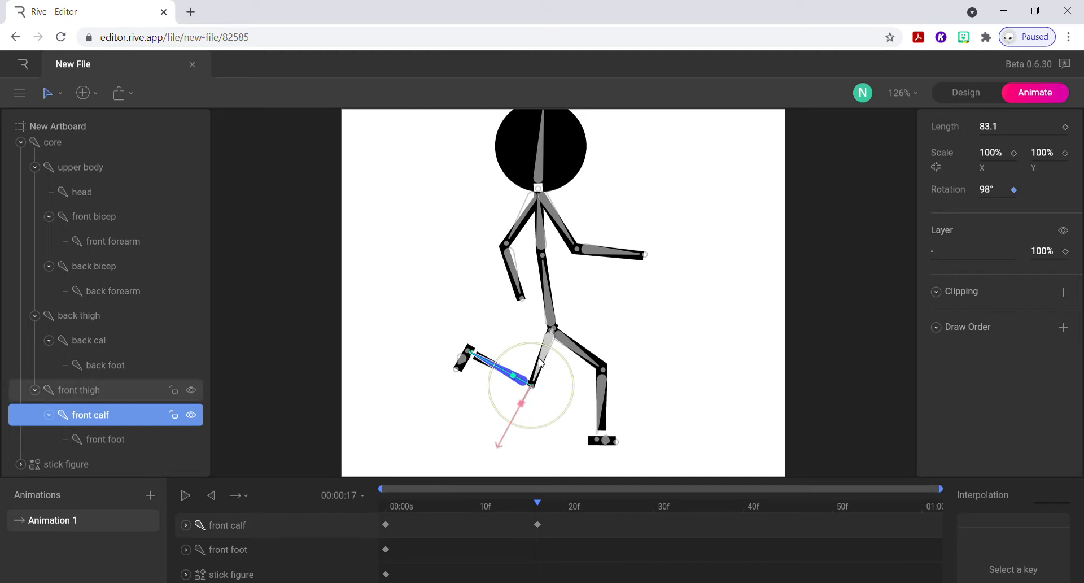
{"action": "left_click", "coordinate": [462, 365]}
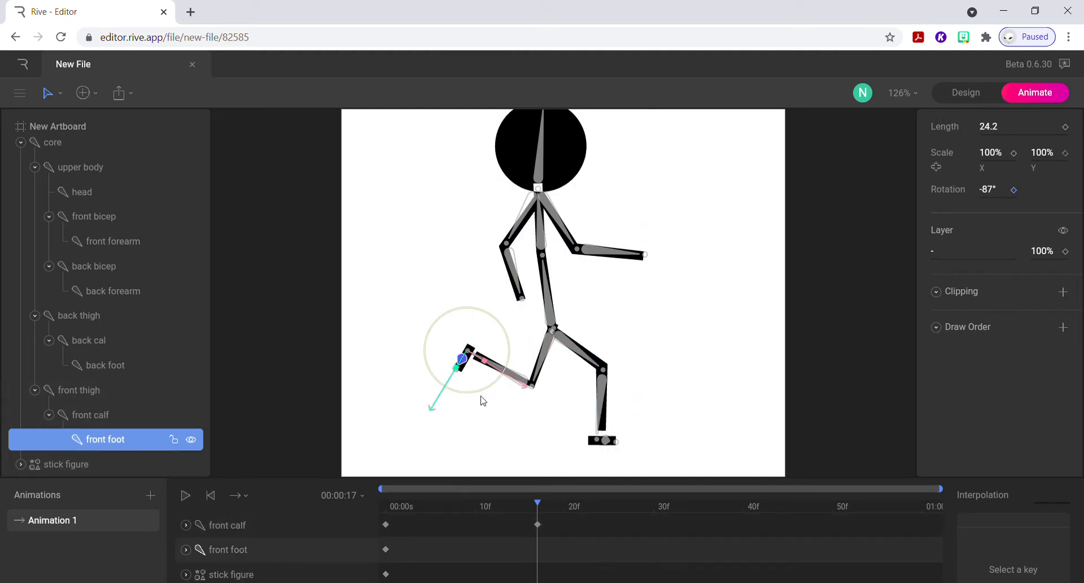
{"action": "mouse_move", "coordinate": [481, 395]}
{"action": "left_mouse_down"}
{"action": "mouse_move", "coordinate": [490, 383]}
{"action": "mouse_move", "coordinate": [494, 394]}
{"action": "left_mouse_up"}
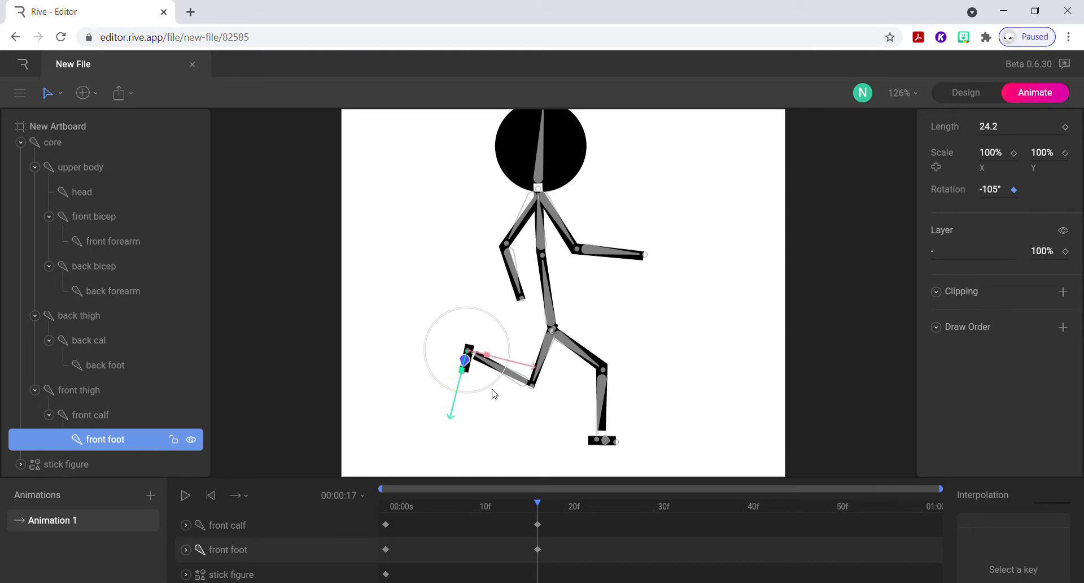
Extend the back leg further forward at frame 17, rotating the back thigh to -229° and swinging the back calf outward.
{"action": "left_click", "coordinate": [602, 402]}
{"action": "left_click_drag", "start_coordinate": [634, 406], "coordinate": [647, 402]}
{"action": "left_click", "coordinate": [591, 363]}
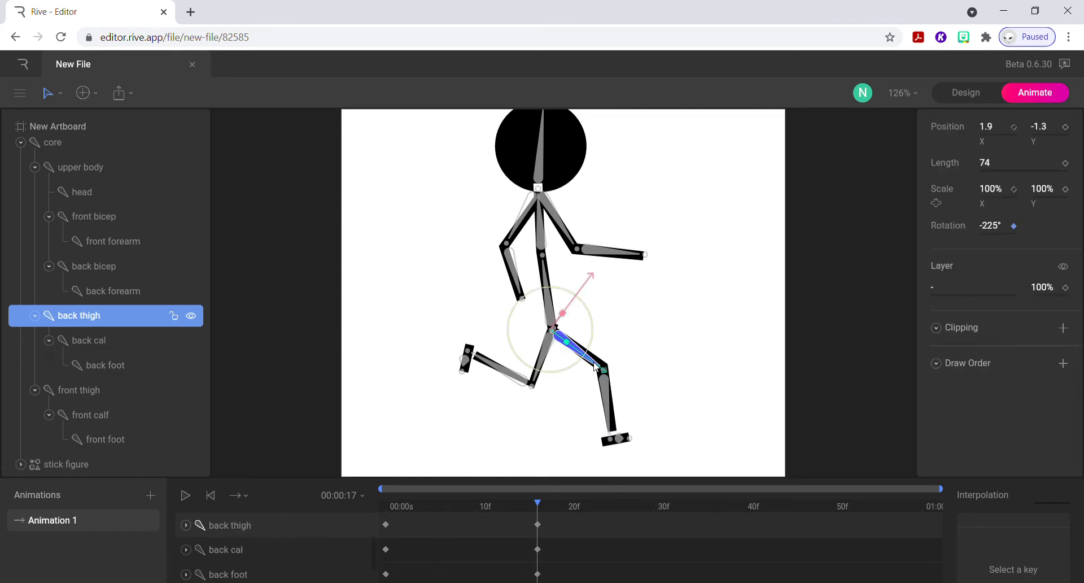
{"action": "left_click_drag", "start_coordinate": [566, 368], "coordinate": [572, 371]}
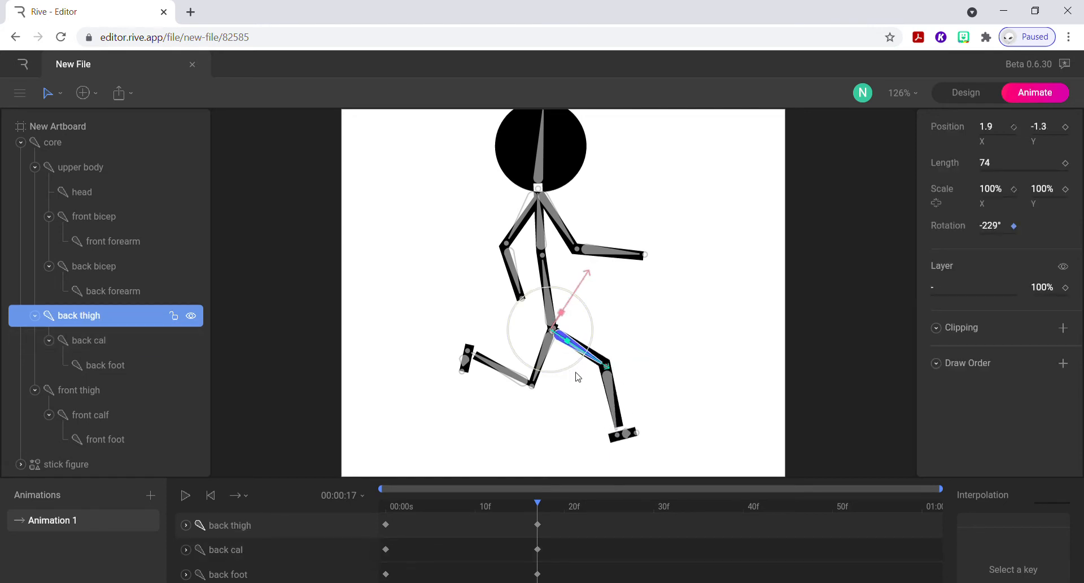
{"action": "left_click", "coordinate": [611, 390]}
{"action": "left_click_drag", "start_coordinate": [636, 407], "coordinate": [650, 403]}
Rotate the back foot to -57° at frame 17 so that it lies flat on the ground.
{"action": "left_click", "coordinate": [639, 426]}
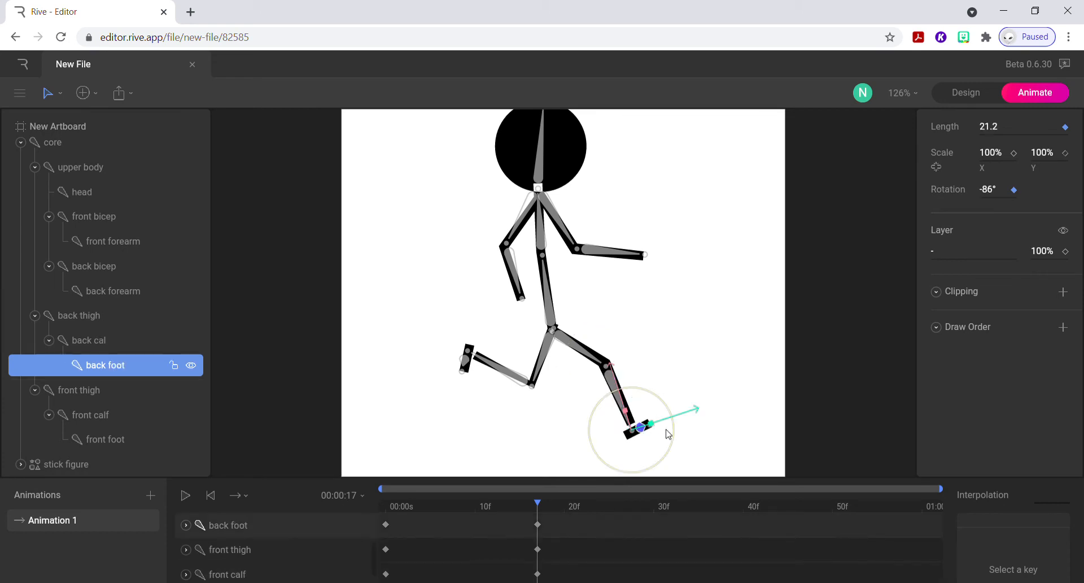
{"action": "left_click_drag", "start_coordinate": [674, 441], "coordinate": [674, 474]}
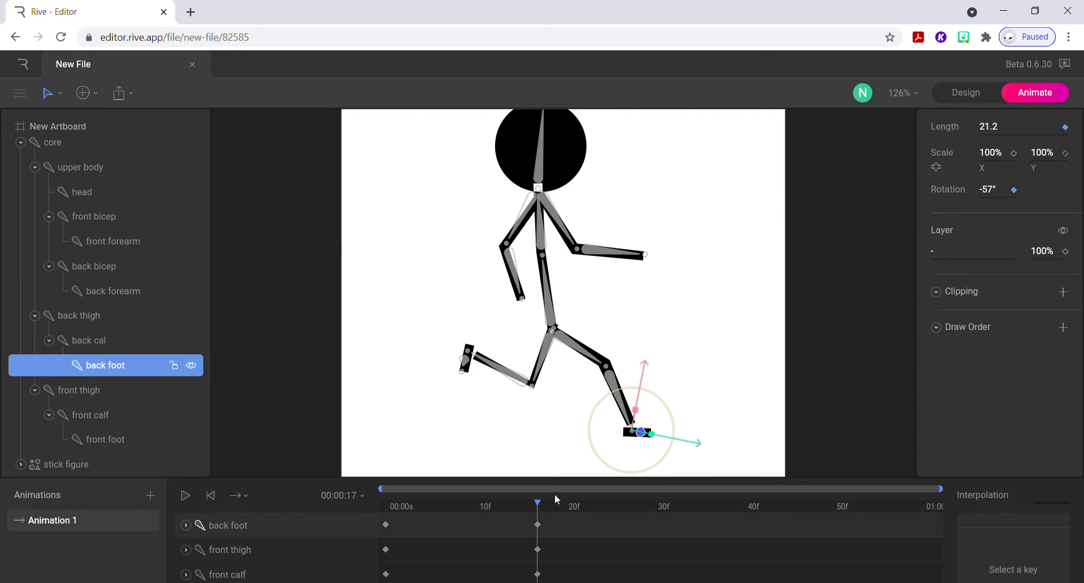
{"action": "left_click_drag", "start_coordinate": [537, 507], "coordinate": [540, 536]}
Straighten the back forearm and swing the back bicep forward in front of the torso at frame 17.
{"action": "left_click", "coordinate": [513, 263]}
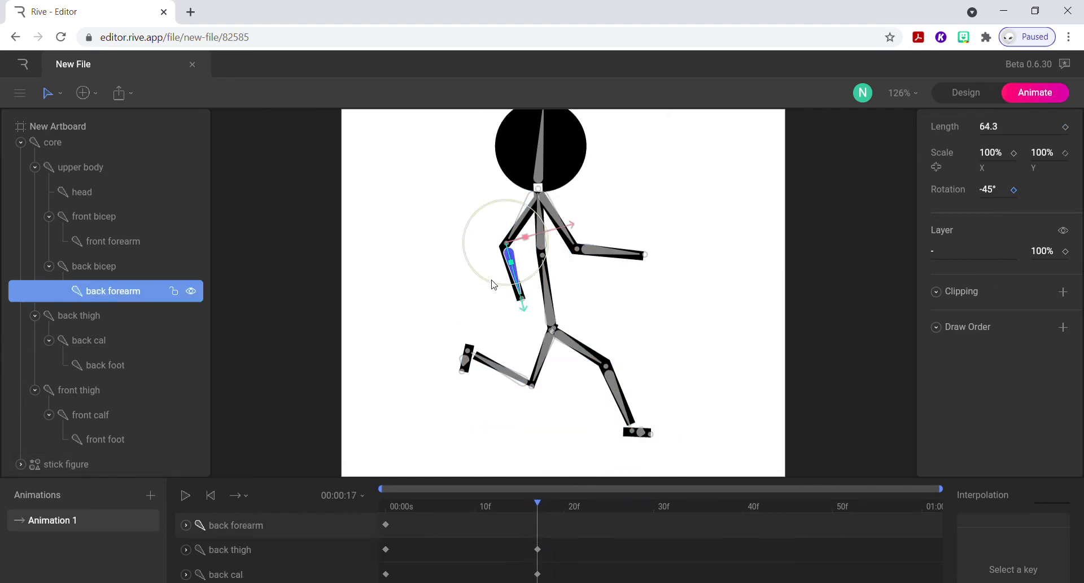
{"action": "left_click_drag", "start_coordinate": [494, 285], "coordinate": [475, 272]}
{"action": "left_click", "coordinate": [497, 237]}
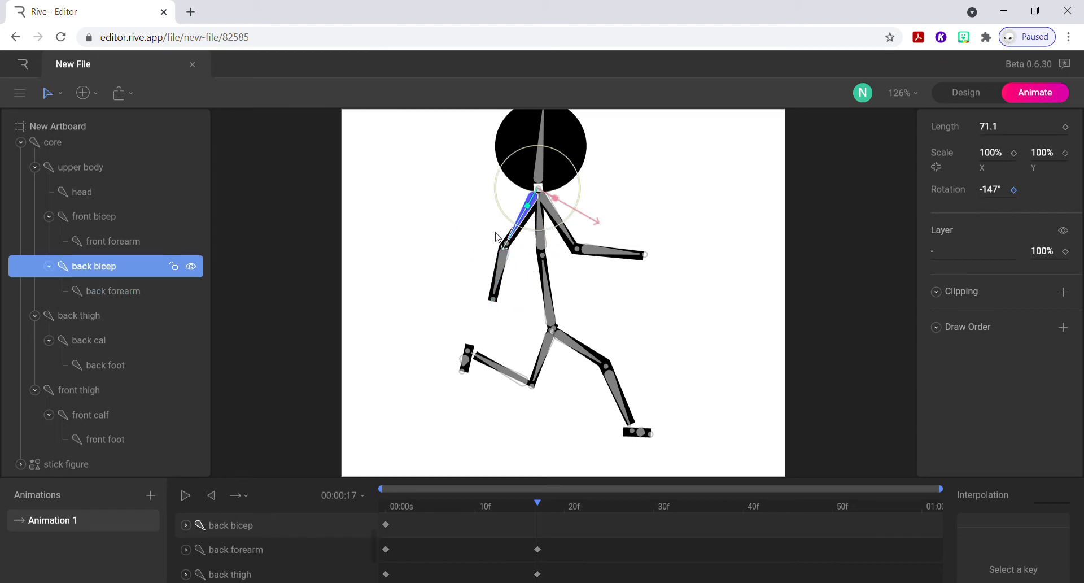
{"action": "left_click_drag", "start_coordinate": [496, 198], "coordinate": [546, 230]}
Swing the front bicep behind the torso at frame 17 and bend the front forearm to -91°.
{"action": "left_click", "coordinate": [568, 231]}
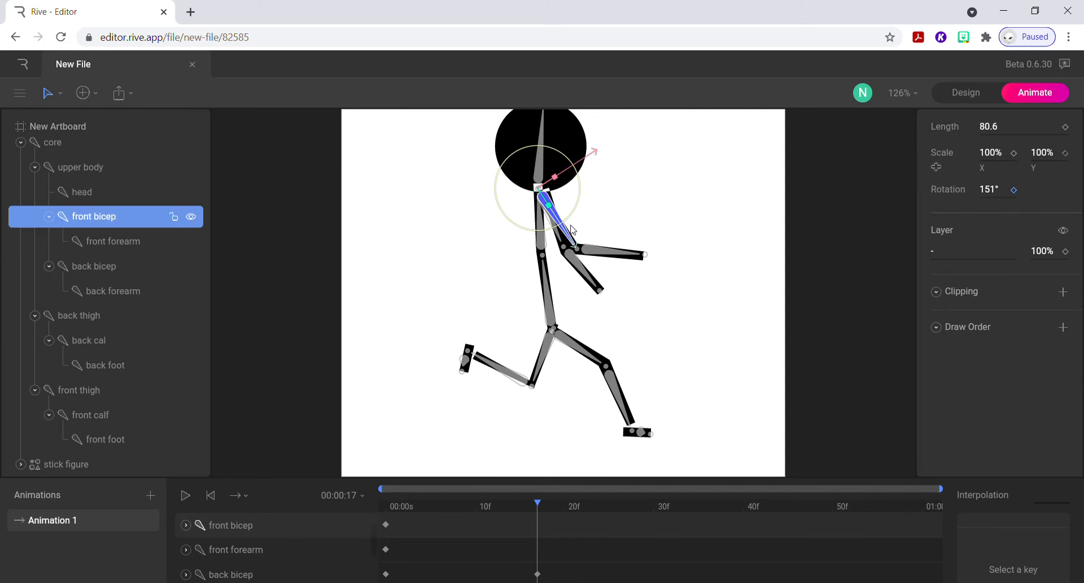
{"action": "left_click_drag", "start_coordinate": [575, 216], "coordinate": [489, 269]}
{"action": "left_click", "coordinate": [483, 257]}
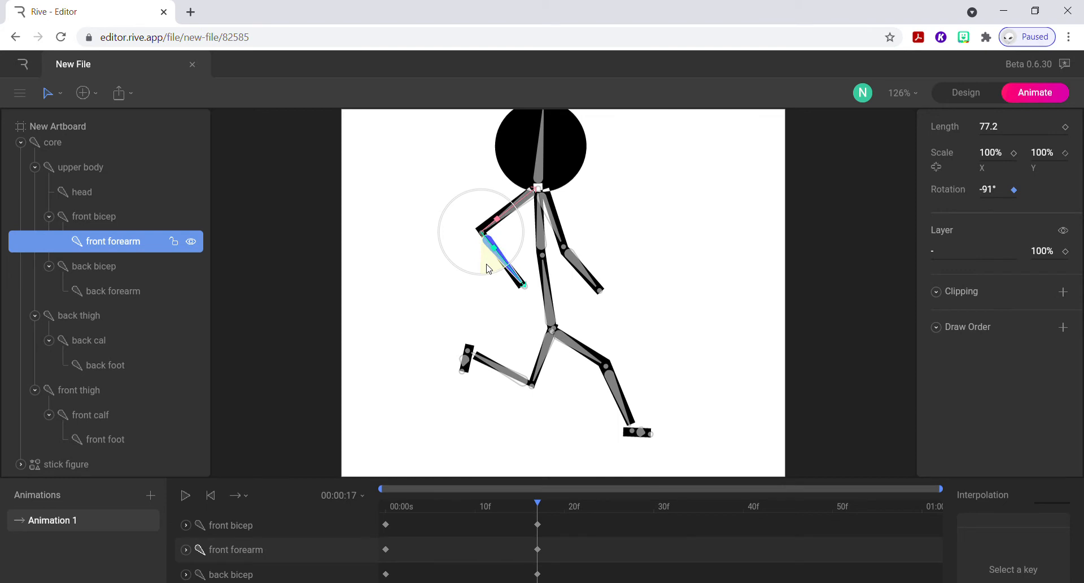
Lean the upper body to 11° and key the core's rotation at -98° on frame 17.
{"action": "left_click", "coordinate": [537, 233]}
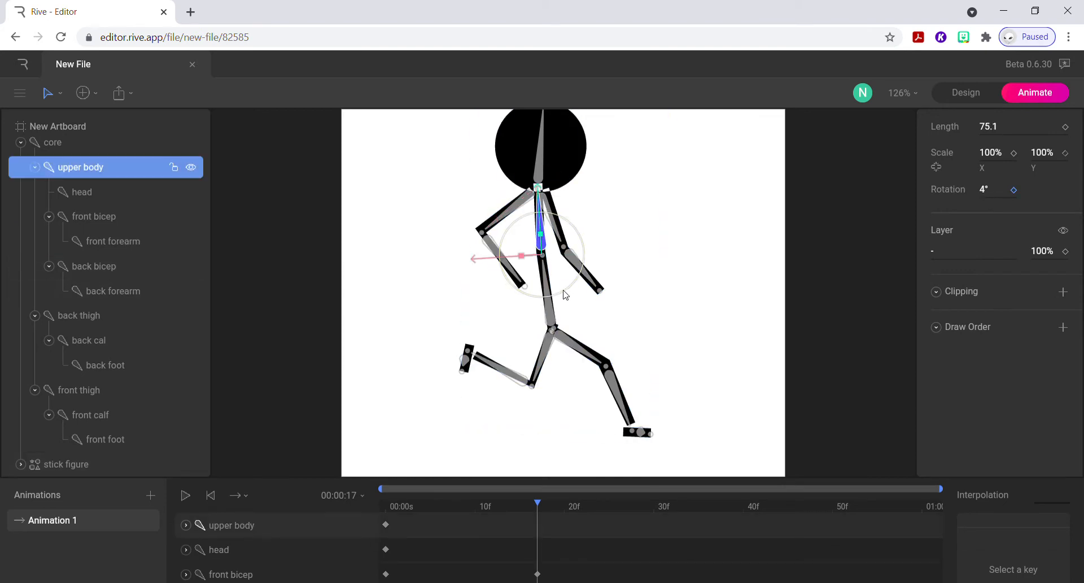
{"action": "left_click_drag", "start_coordinate": [564, 294], "coordinate": [556, 306]}
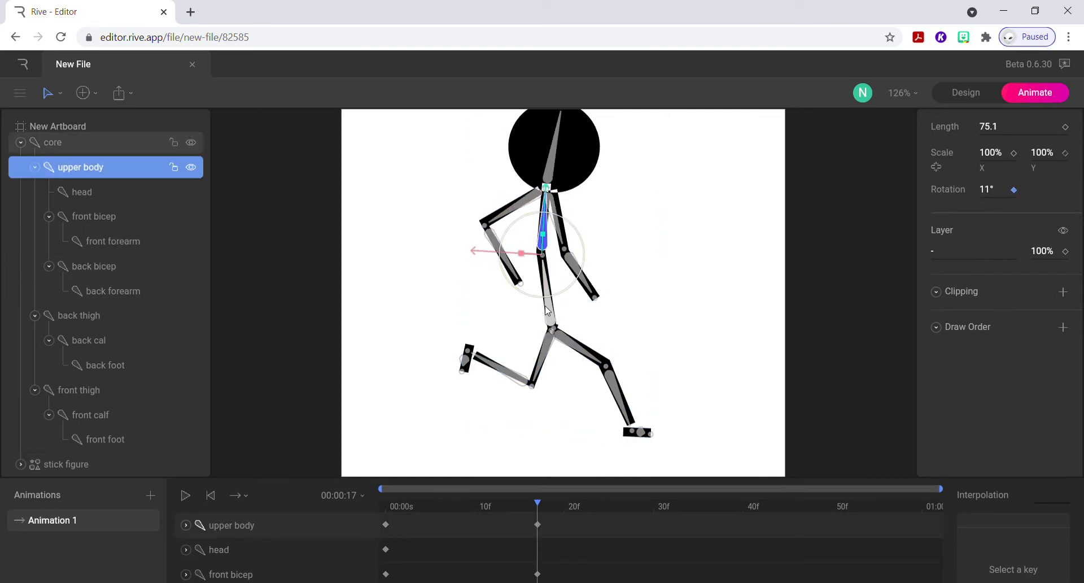
{"action": "left_click", "coordinate": [549, 310]}
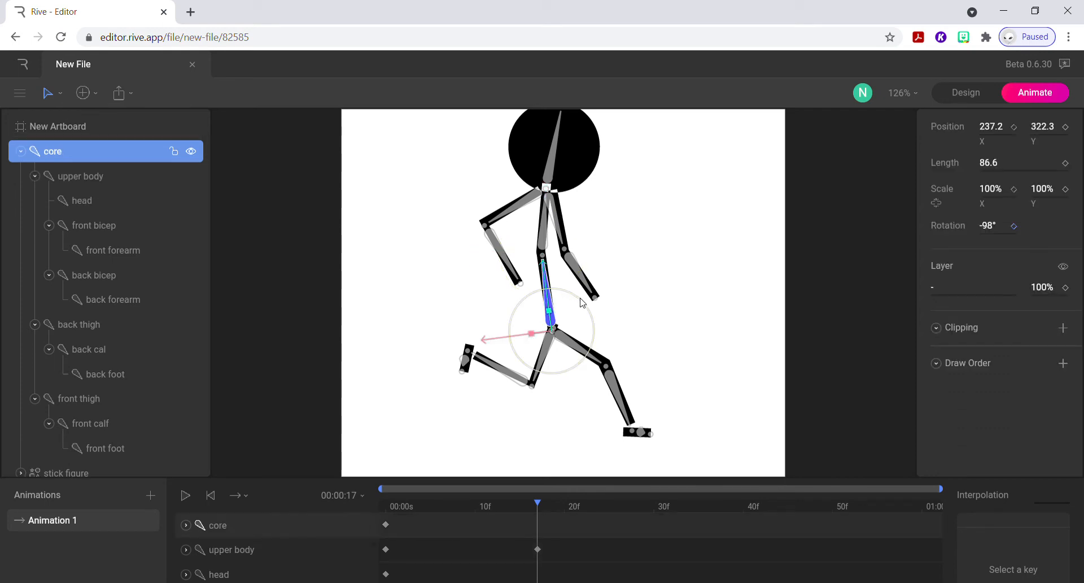
{"action": "left_click_drag", "start_coordinate": [582, 302], "coordinate": [582, 302]}
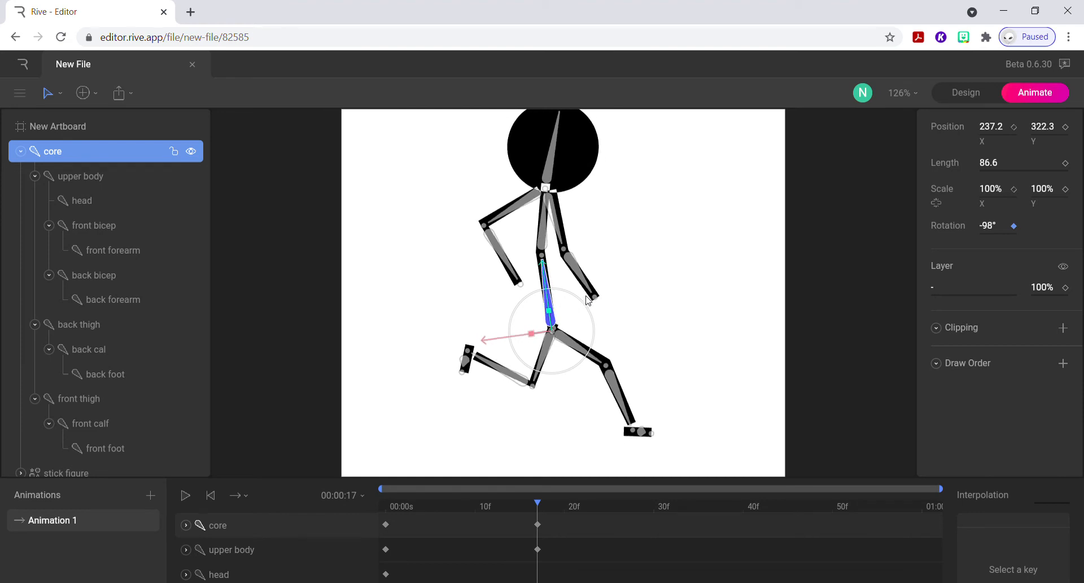
Tilt the head forward to 23° at frame 17.
{"action": "left_click", "coordinate": [557, 159]}
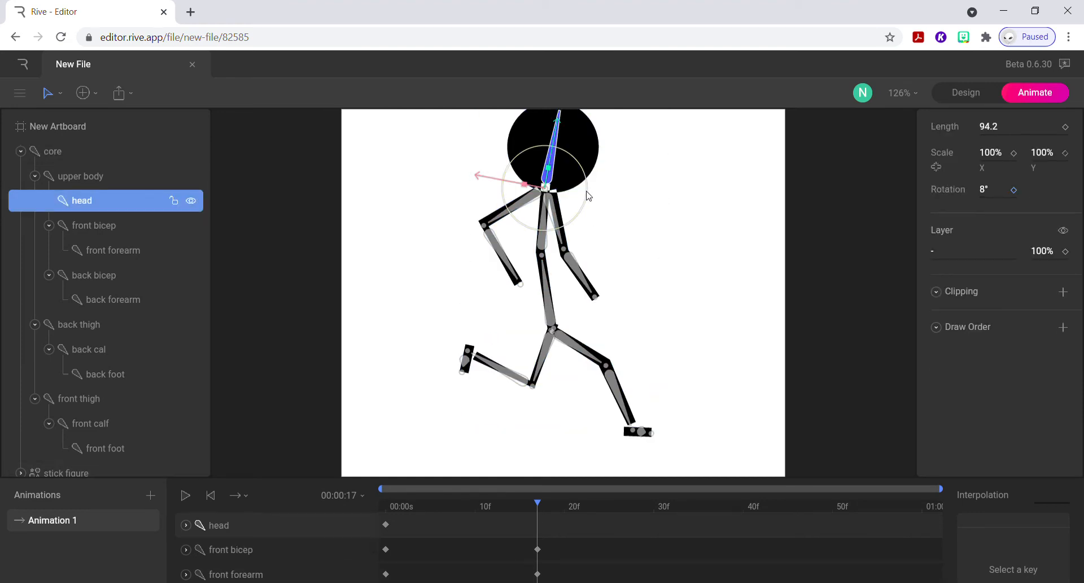
{"action": "left_click_drag", "start_coordinate": [587, 194], "coordinate": [587, 205]}
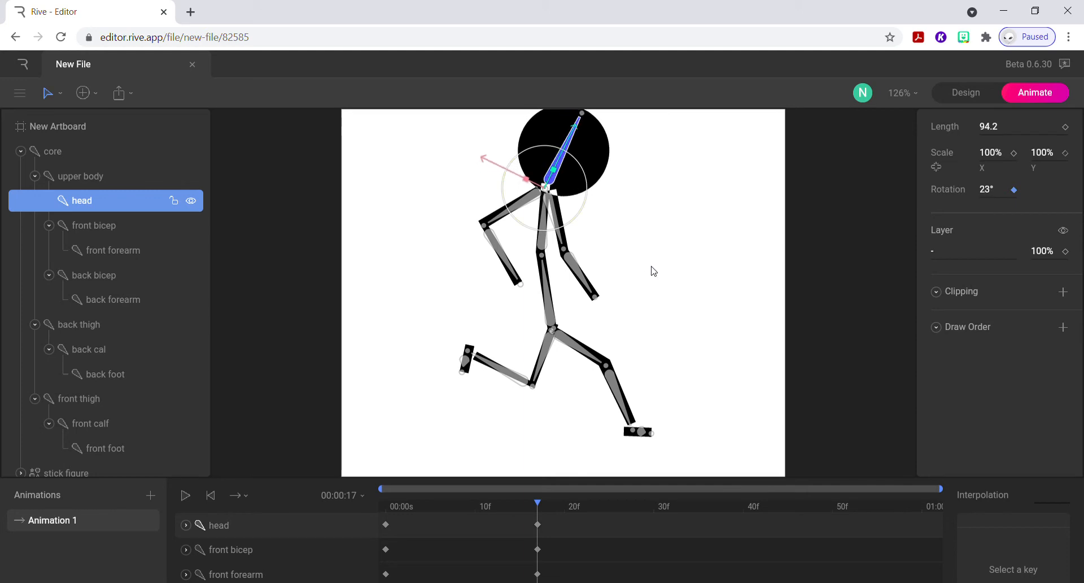
{"action": "left_click_drag", "start_coordinate": [530, 503], "coordinate": [538, 539]}
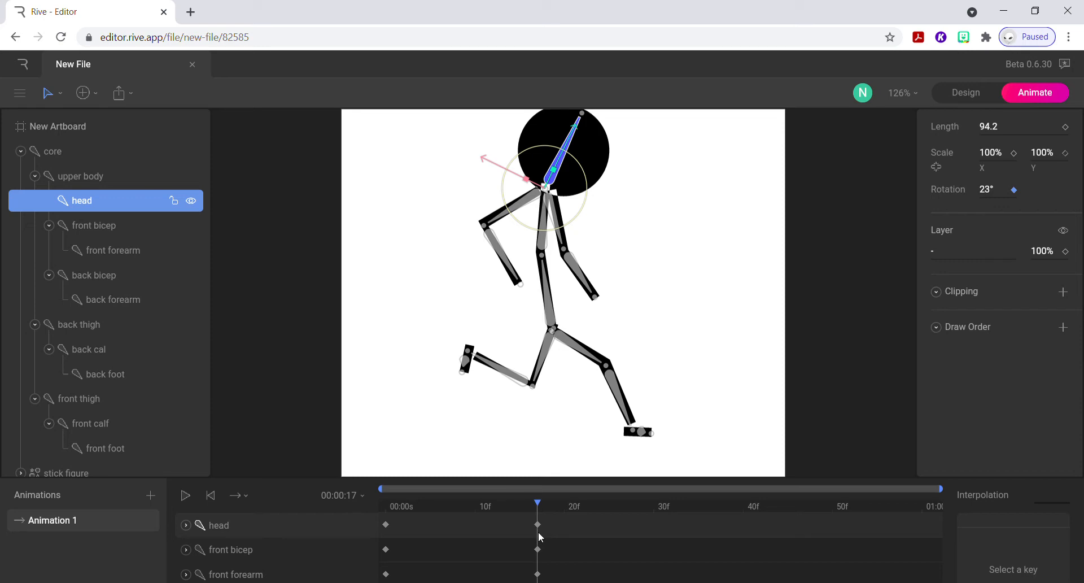
At frame 31, swing the front bicep forward in front of the torso and rotate the front forearm to -67°.
{"action": "left_click_drag", "start_coordinate": [545, 535], "coordinate": [666, 525]}
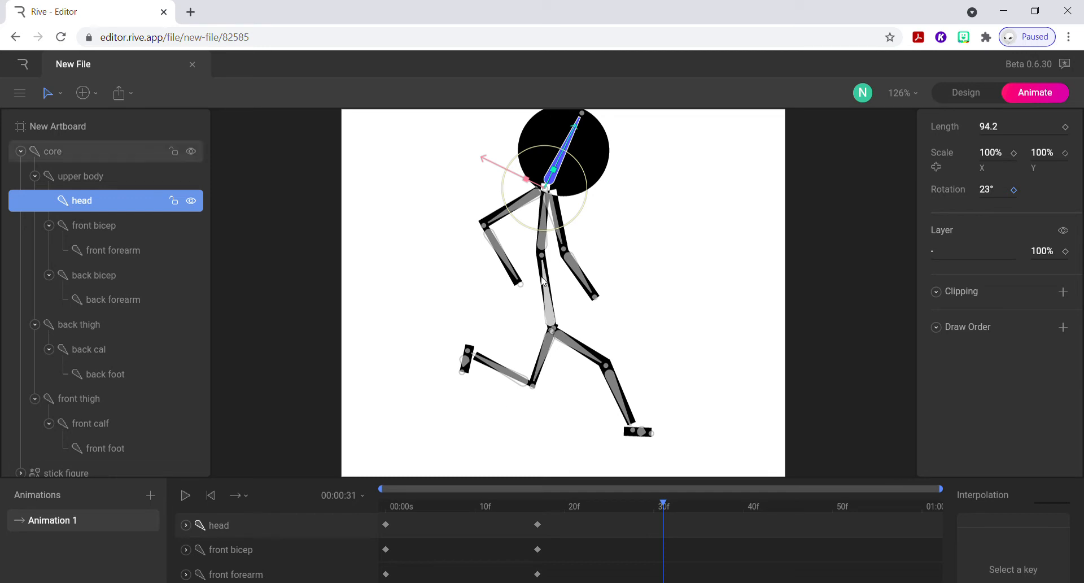
{"action": "left_click", "coordinate": [504, 259]}
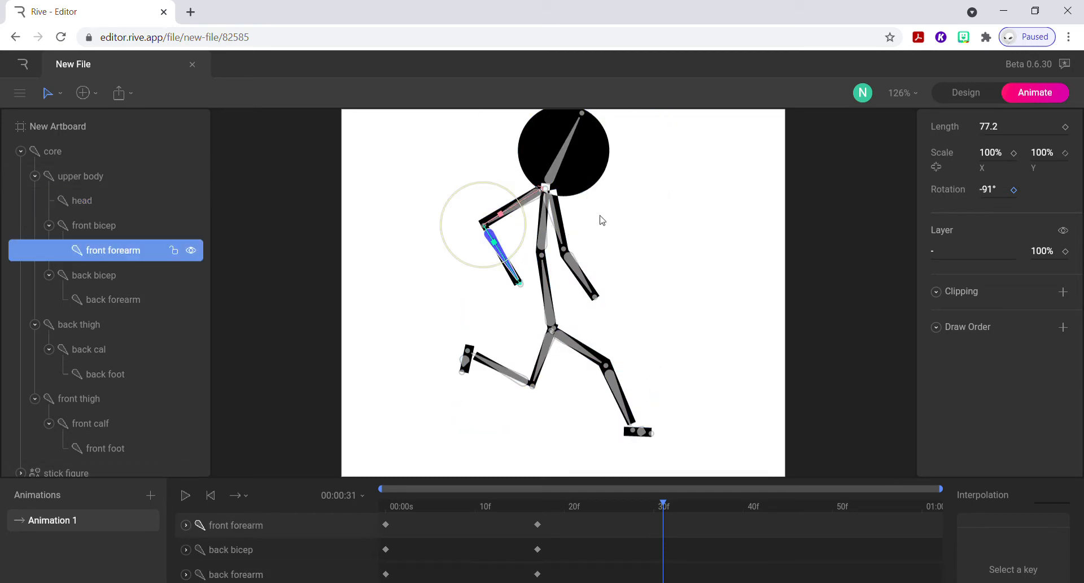
{"action": "left_click", "coordinate": [672, 229]}
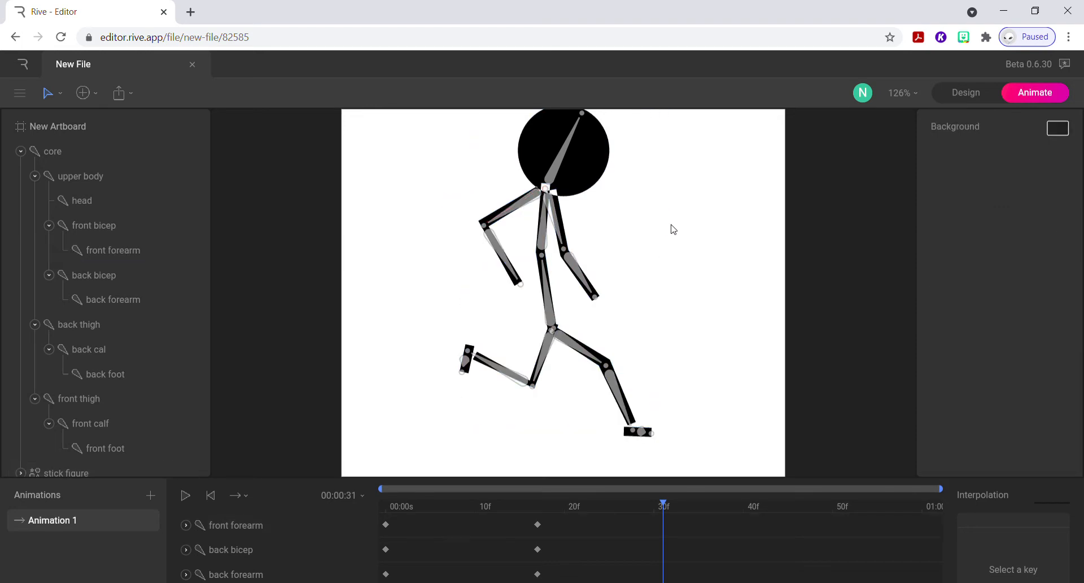
{"action": "left_click_drag", "start_coordinate": [524, 210], "coordinate": [594, 224]}
{"action": "left_click", "coordinate": [607, 241]}
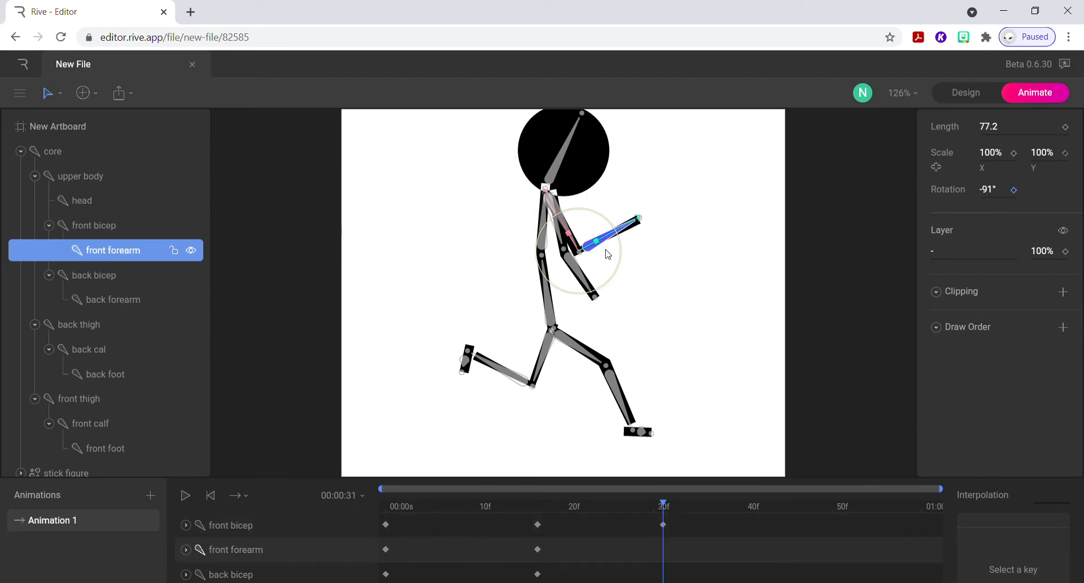
{"action": "left_click_drag", "start_coordinate": [622, 265], "coordinate": [617, 285]}
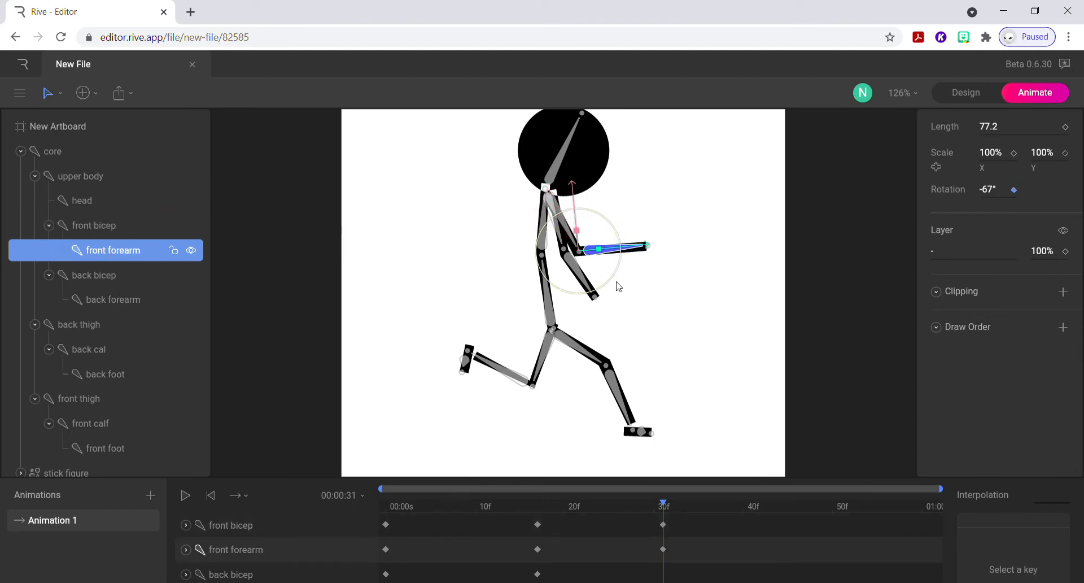
Swing the back bicep behind the torso to -136° and bend the back forearm to -57° at frame 31.
{"action": "left_click", "coordinate": [562, 241]}
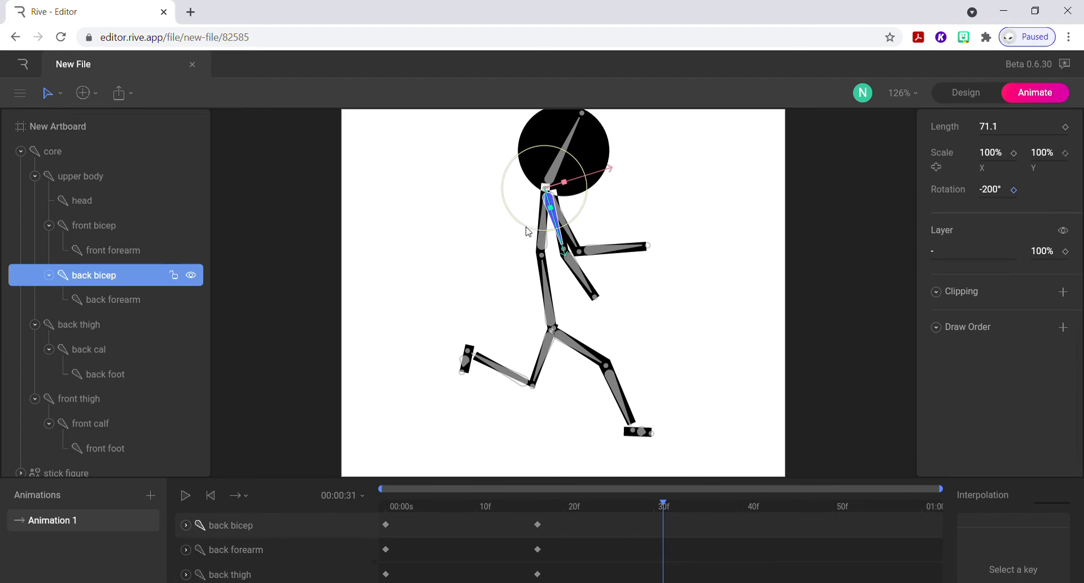
{"action": "left_click_drag", "start_coordinate": [527, 232], "coordinate": [444, 184]}
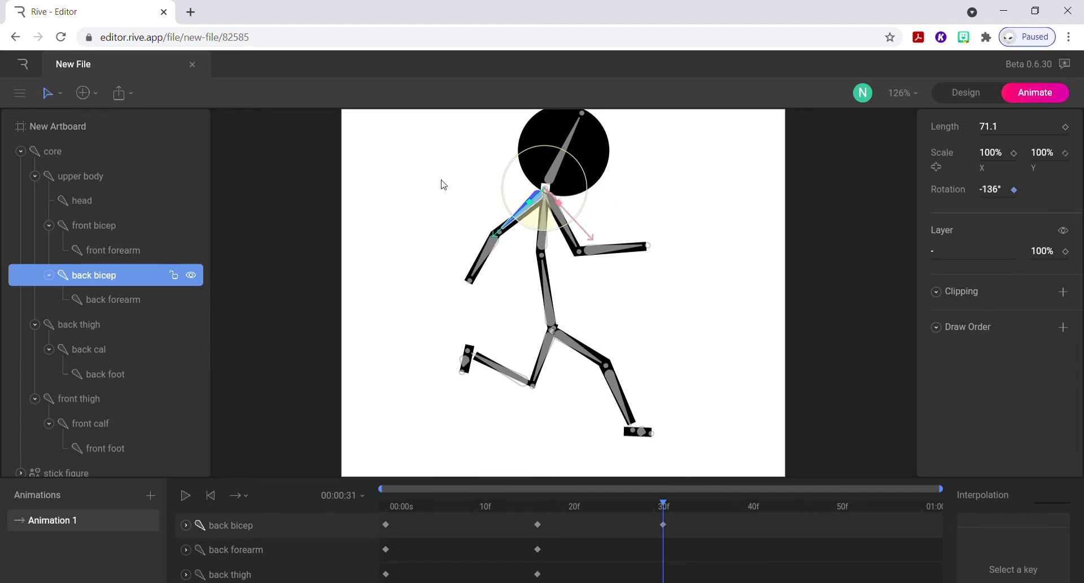
{"action": "left_click", "coordinate": [487, 250]}
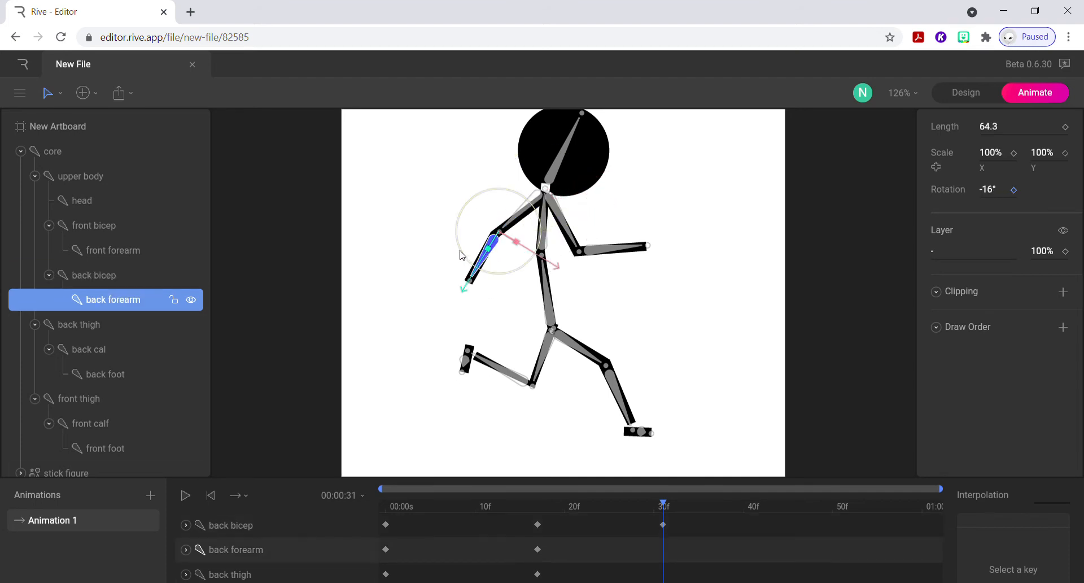
{"action": "left_click_drag", "start_coordinate": [462, 255], "coordinate": [560, 243]}
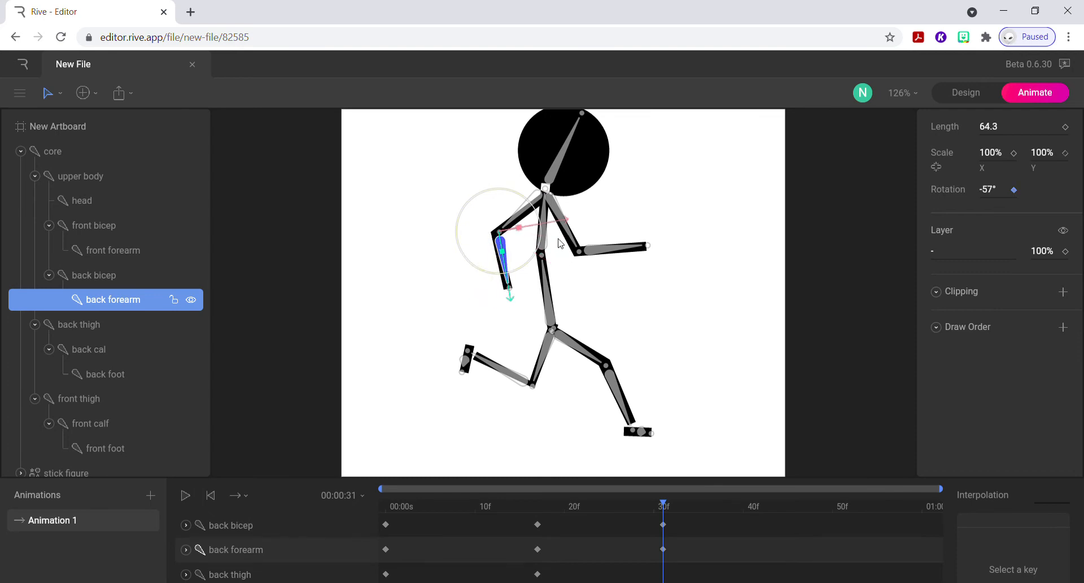
Rotate the core to -100° and the upper body to 8° at frame 31.
{"action": "left_click", "coordinate": [548, 288]}
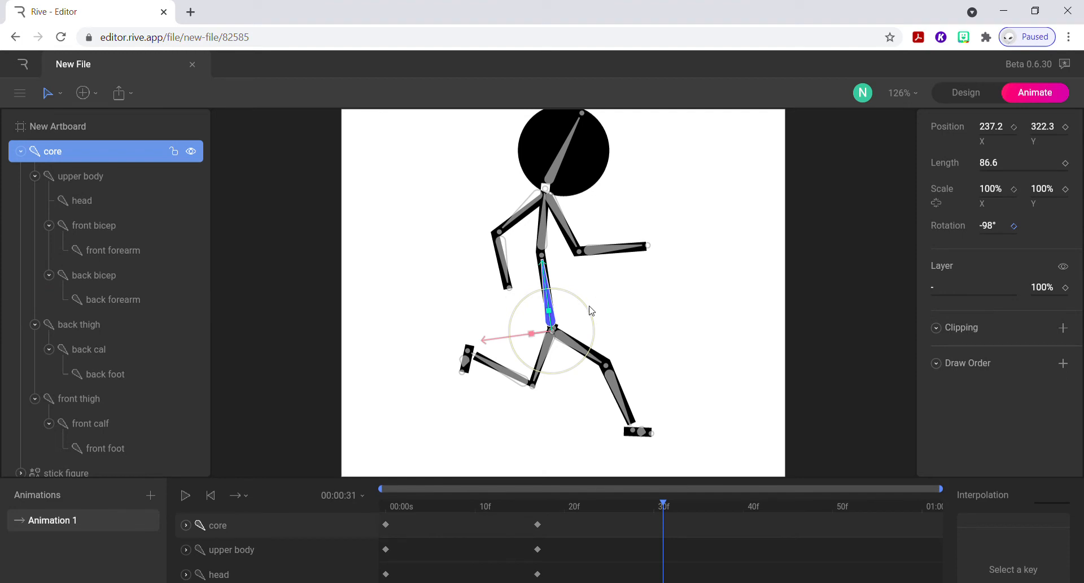
{"action": "left_click_drag", "start_coordinate": [590, 309], "coordinate": [590, 307]}
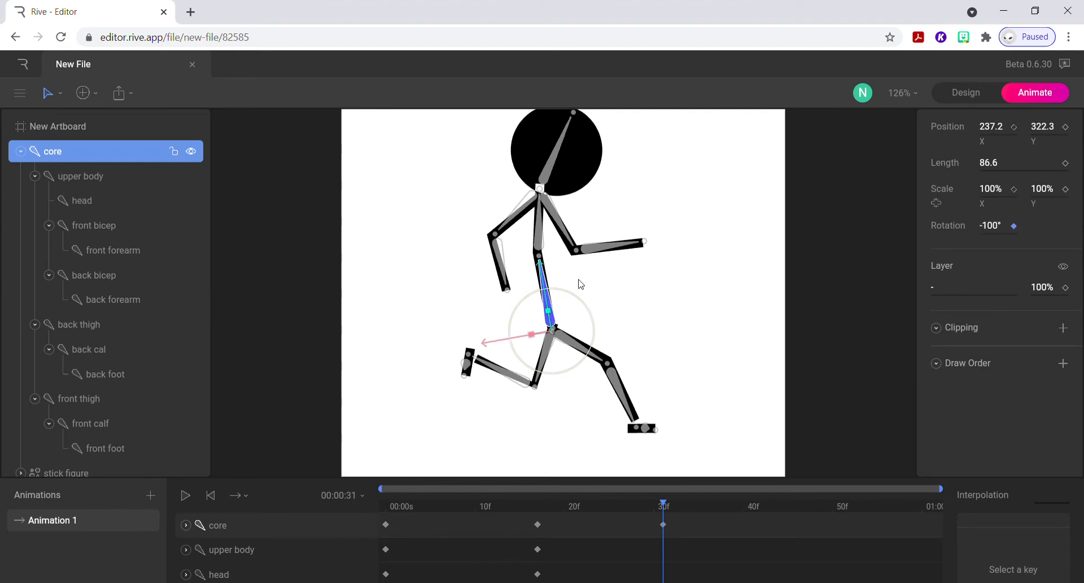
{"action": "left_click", "coordinate": [534, 236]}
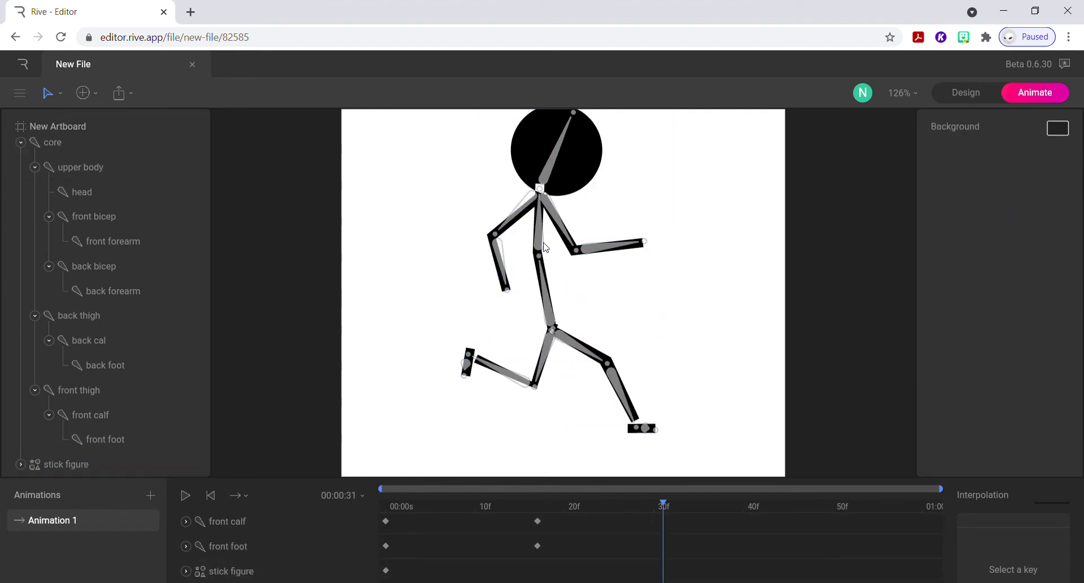
{"action": "left_click", "coordinate": [542, 246]}
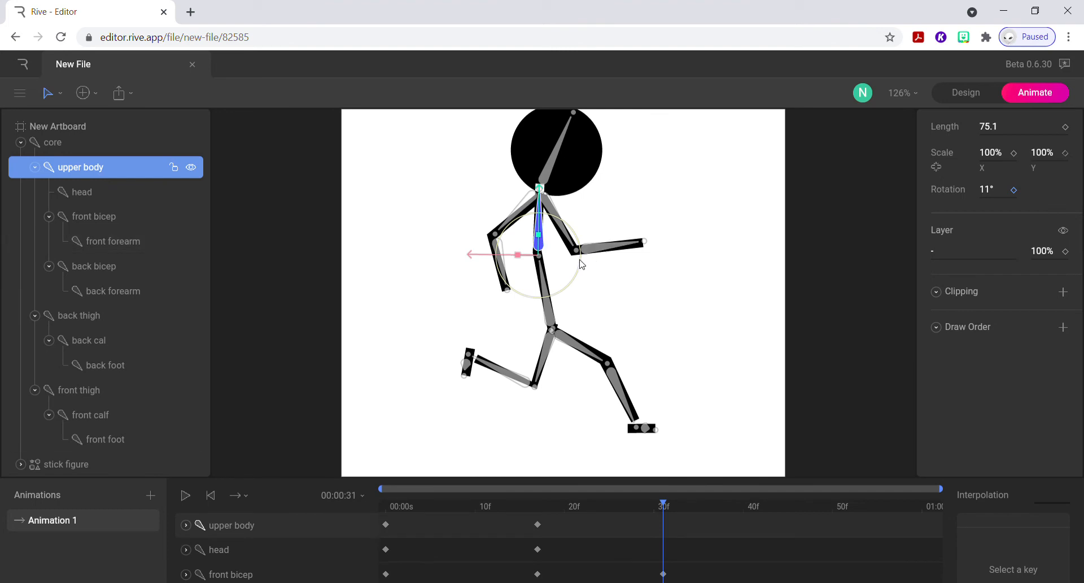
{"action": "mouse_move", "coordinate": [582, 264]}
{"action": "left_mouse_down"}
{"action": "mouse_move", "coordinate": [581, 249]}
{"action": "mouse_move", "coordinate": [581, 259]}
{"action": "left_mouse_up"}
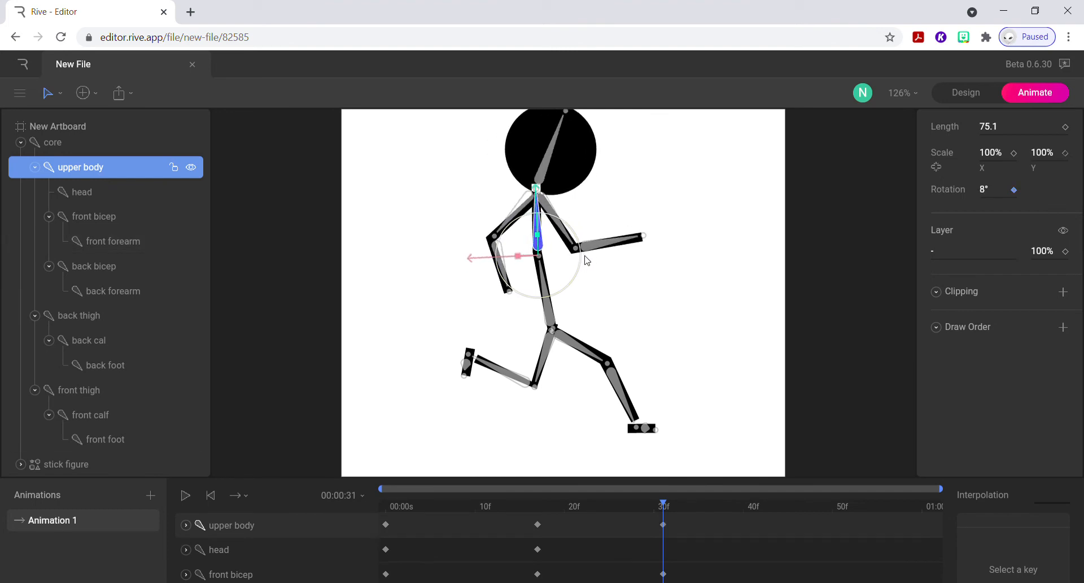
Rotate the head back to 13° at frame 31.
{"action": "left_click", "coordinate": [555, 168]}
{"action": "left_click", "coordinate": [543, 168]}
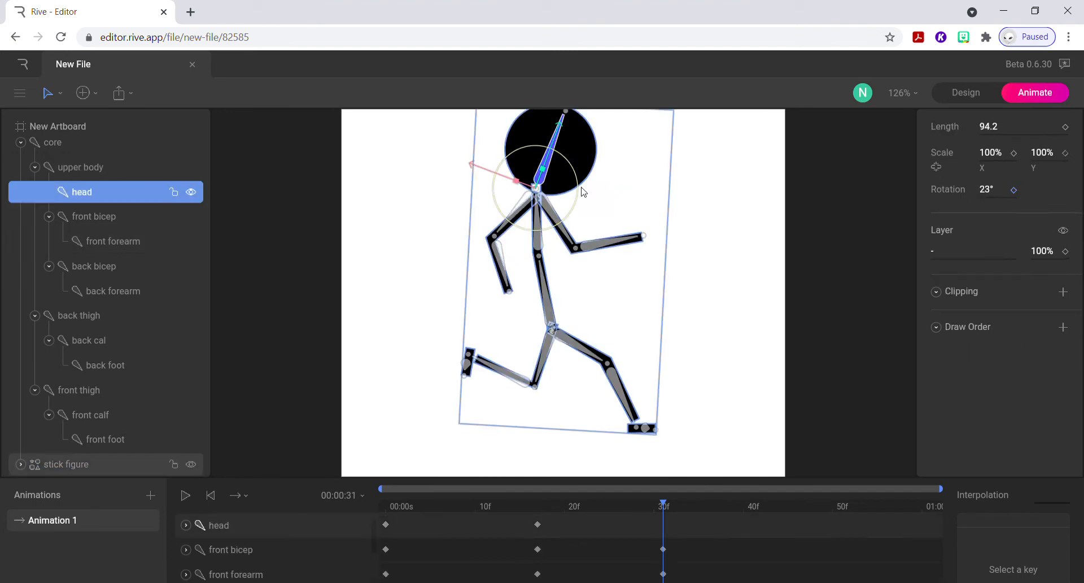
{"action": "left_click_drag", "start_coordinate": [578, 195], "coordinate": [580, 187]}
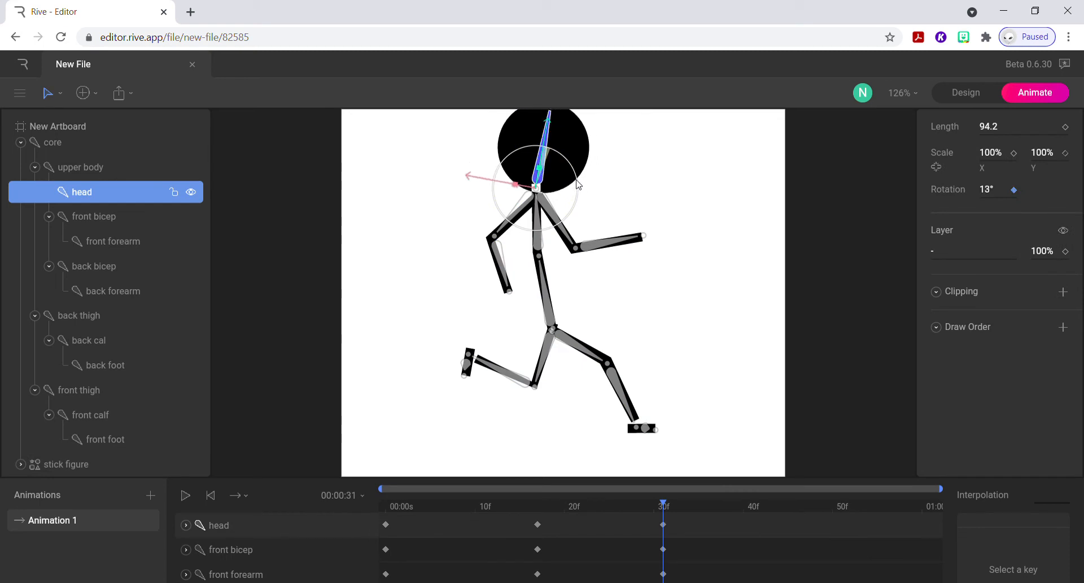
Swing the back thigh behind the body to -136° and bend the back calf to 86° at frame 31.
{"action": "left_click", "coordinate": [586, 354]}
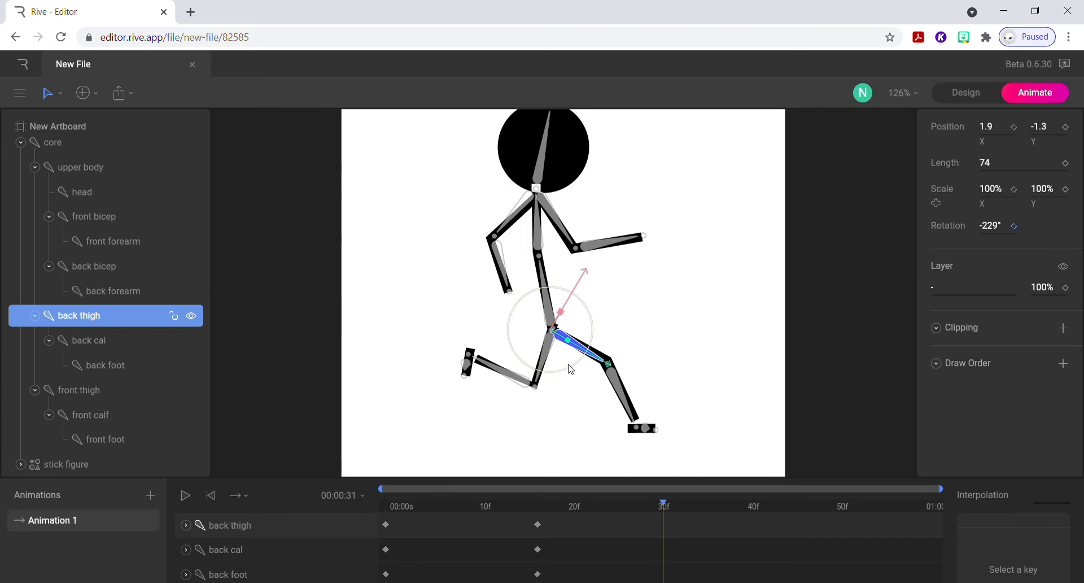
{"action": "left_click_drag", "start_coordinate": [571, 369], "coordinate": [477, 363]}
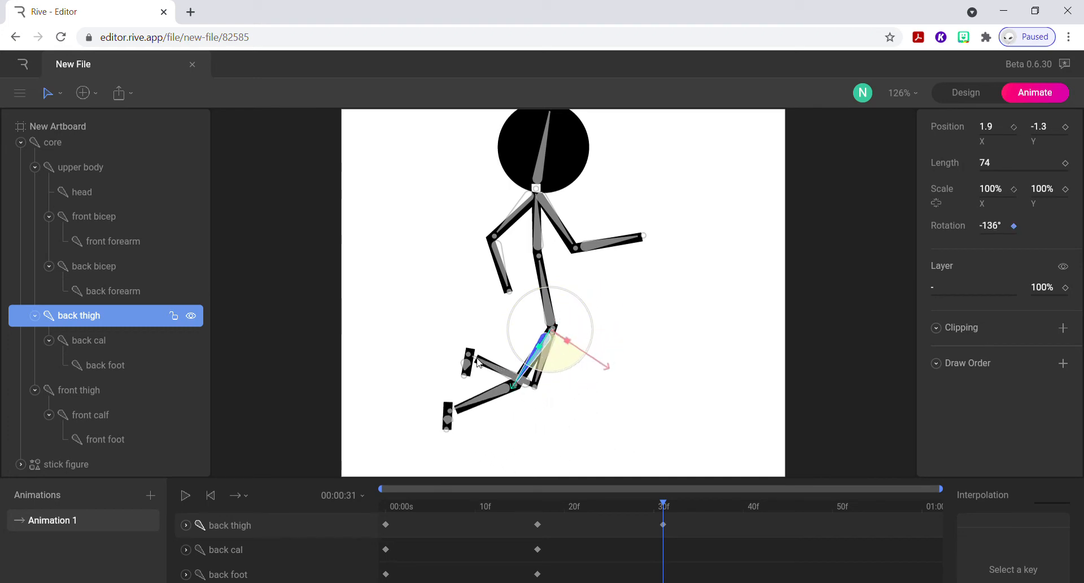
{"action": "left_click", "coordinate": [496, 396]}
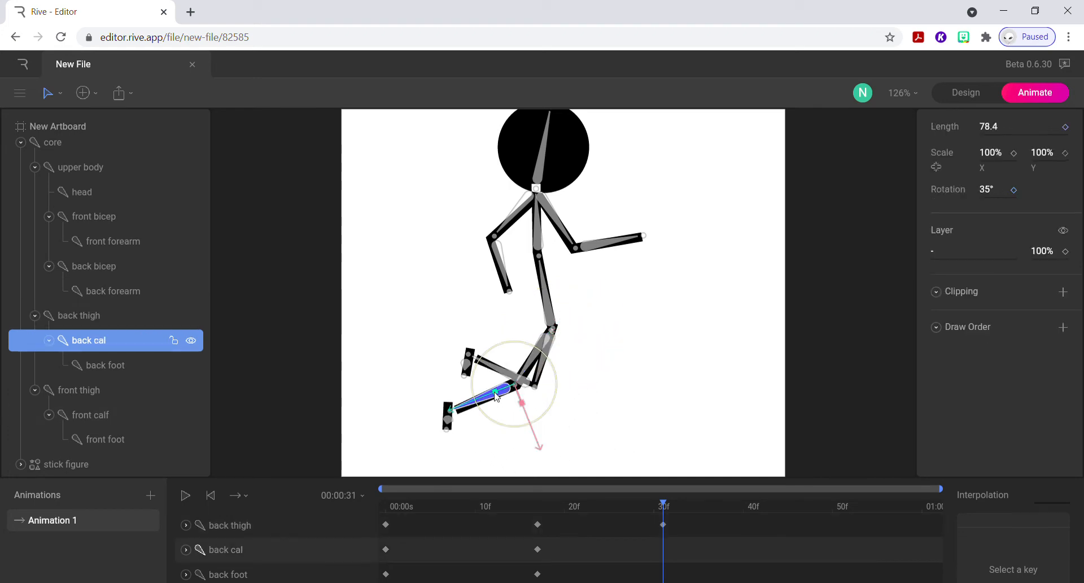
{"action": "left_click_drag", "start_coordinate": [484, 414], "coordinate": [481, 381]}
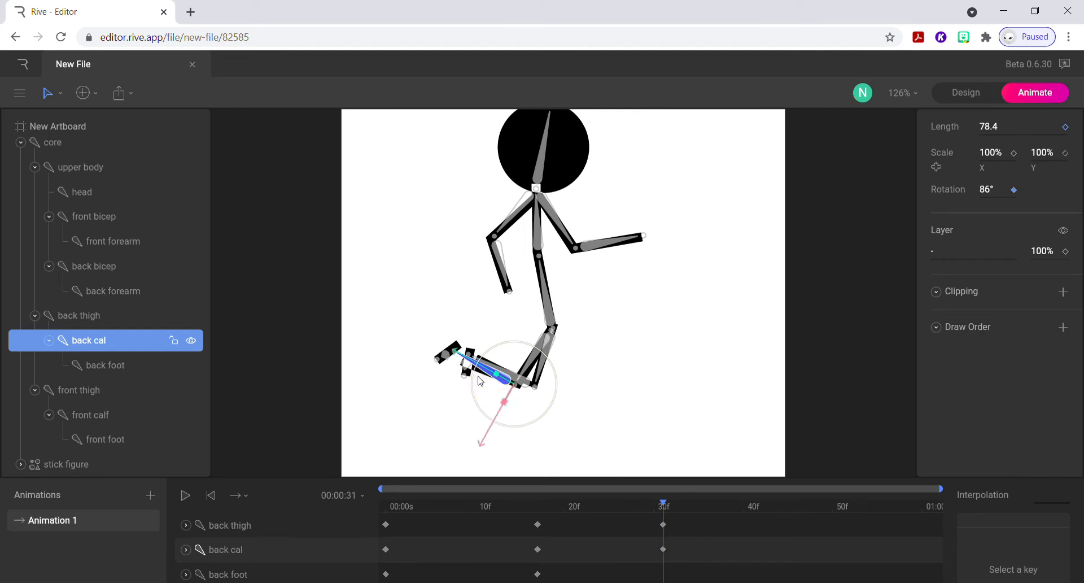
Swing the front thigh forward to 140° and extend the front calf to 31° at frame 31.
{"action": "left_click", "coordinate": [539, 377]}
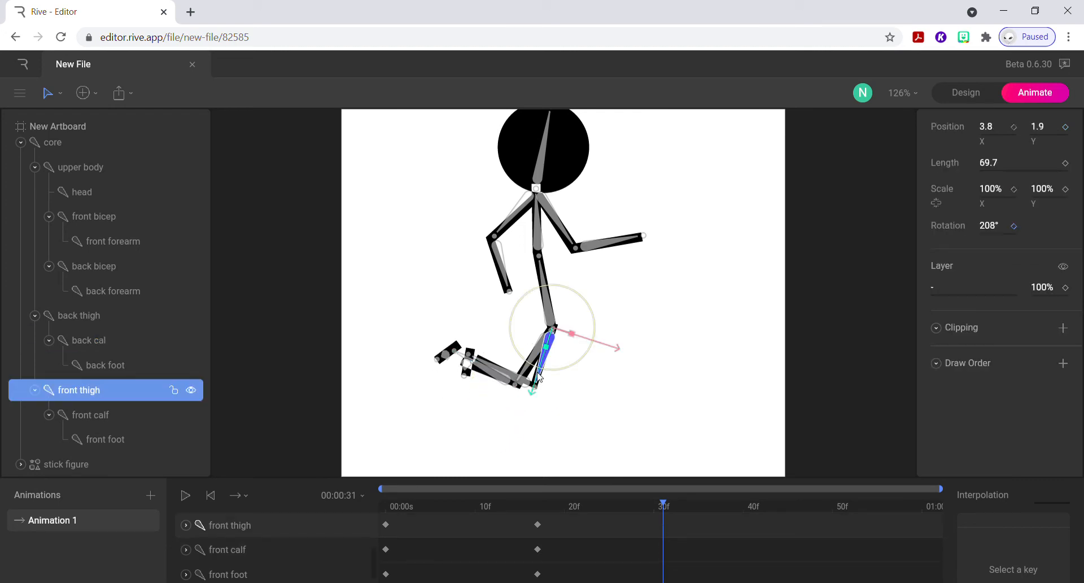
{"action": "left_click_drag", "start_coordinate": [556, 372], "coordinate": [618, 348]}
{"action": "left_click", "coordinate": [587, 388]}
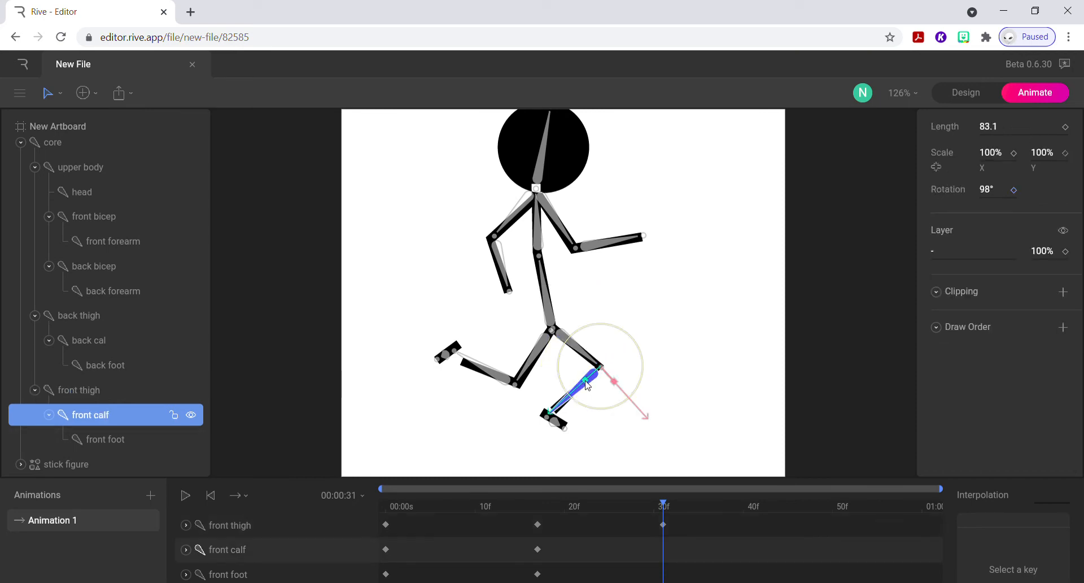
{"action": "left_click_drag", "start_coordinate": [587, 405], "coordinate": [639, 403]}
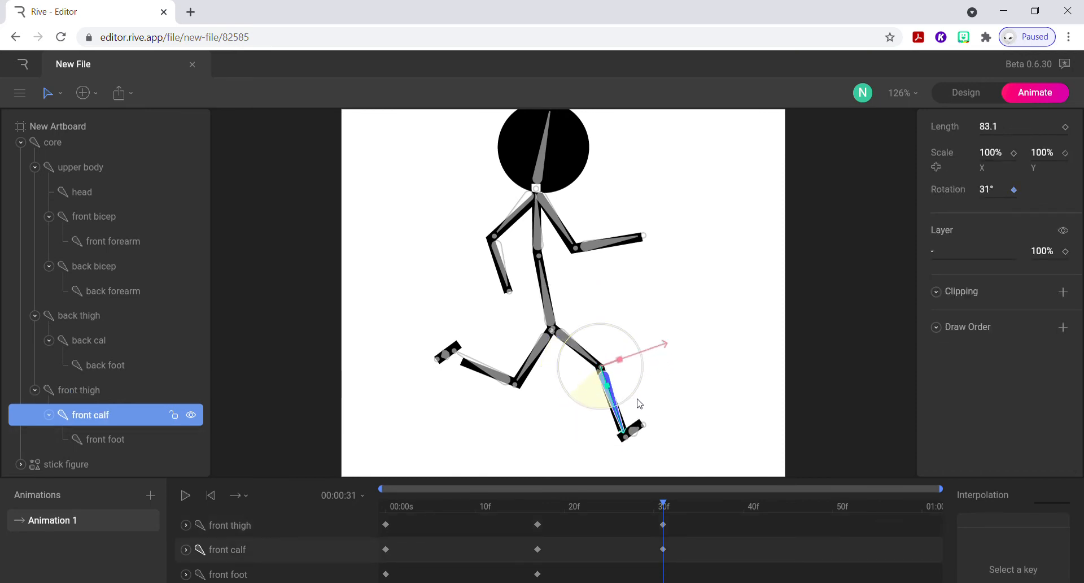
Rotate the back foot to -80° and the front foot to -86° at frame 31.
{"action": "left_click", "coordinate": [441, 366]}
{"action": "left_click_drag", "start_coordinate": [437, 388], "coordinate": [461, 400]}
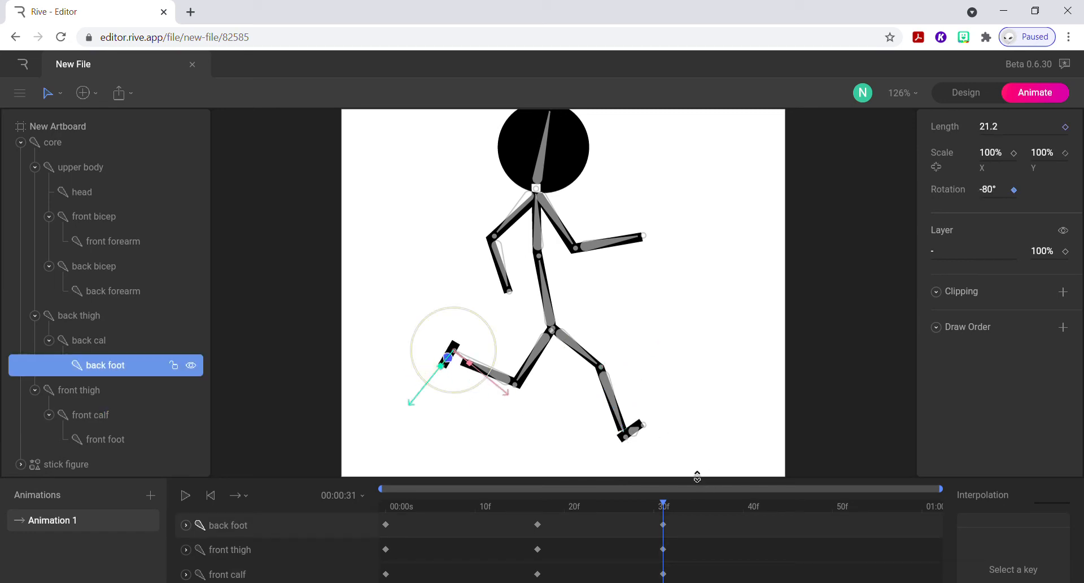
{"action": "left_click", "coordinate": [632, 431]}
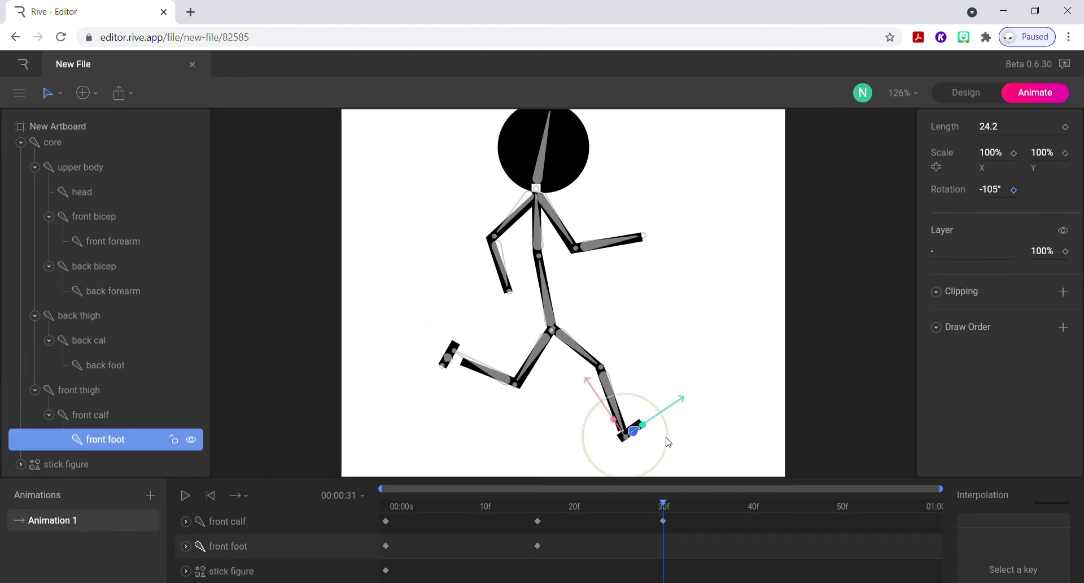
{"action": "left_click_drag", "start_coordinate": [667, 442], "coordinate": [680, 462]}
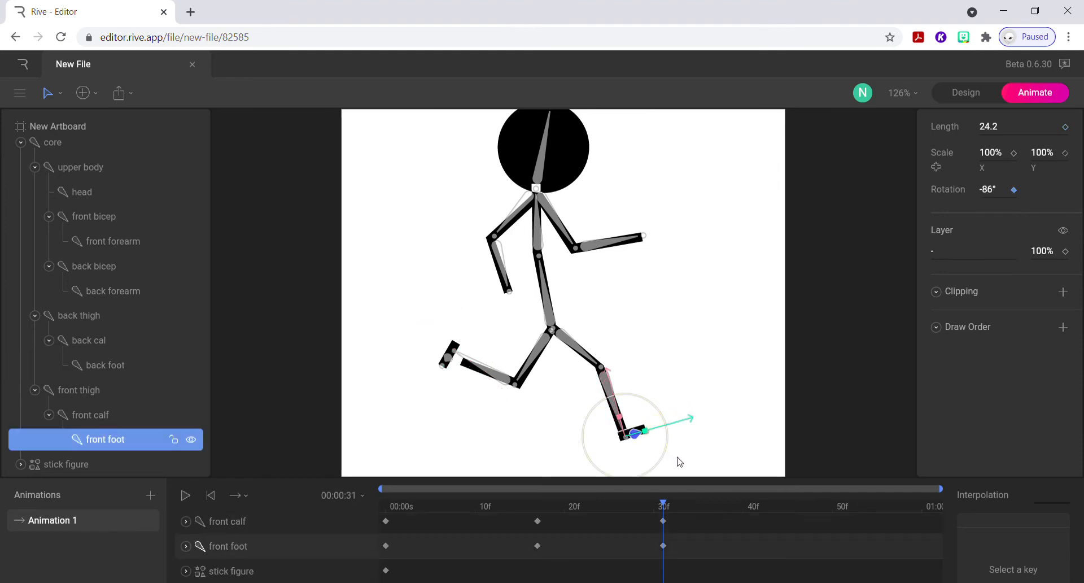
Straighten the head to a rotation of 4° at frame 31.
{"action": "mouse_move", "coordinate": [667, 505]}
{"action": "left_mouse_down"}
{"action": "mouse_move", "coordinate": [330, 501]}
{"action": "mouse_move", "coordinate": [573, 503]}
{"action": "mouse_move", "coordinate": [668, 486]}
{"action": "mouse_move", "coordinate": [666, 495]}
{"action": "left_mouse_up"}
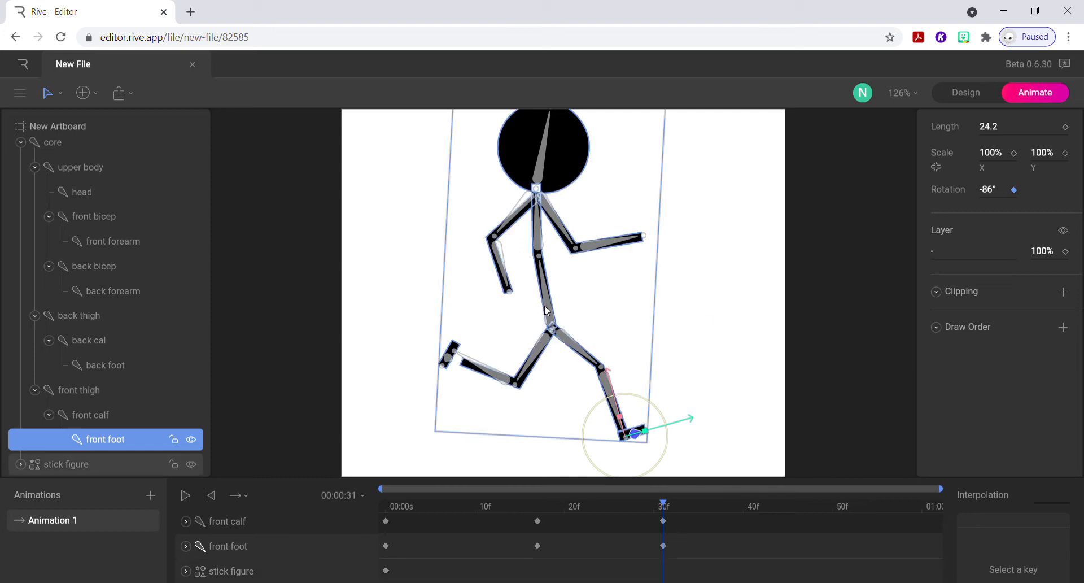
{"action": "left_click", "coordinate": [544, 172]}
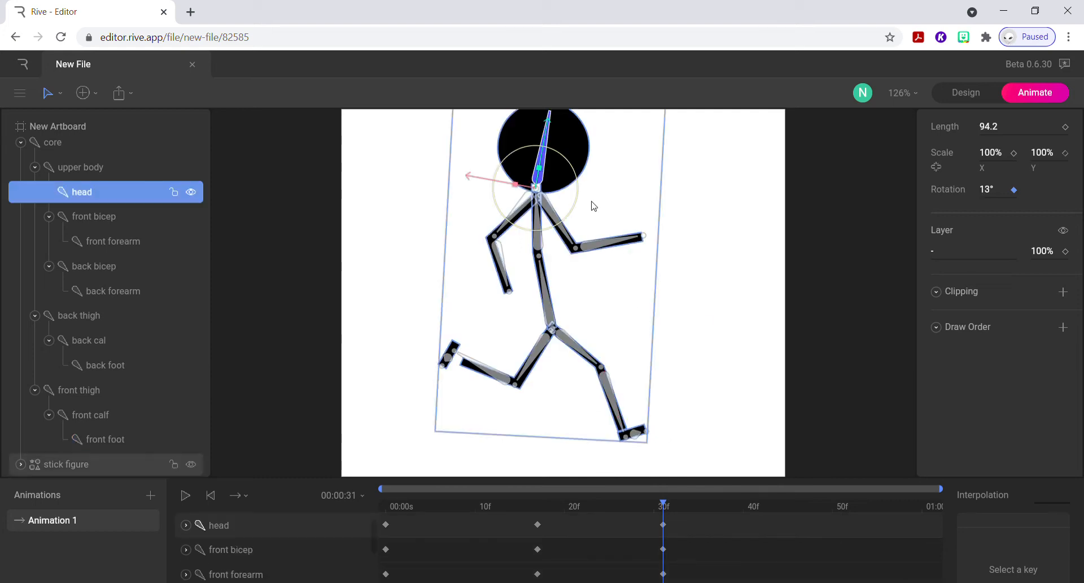
{"action": "left_click_drag", "start_coordinate": [578, 200], "coordinate": [578, 193]}
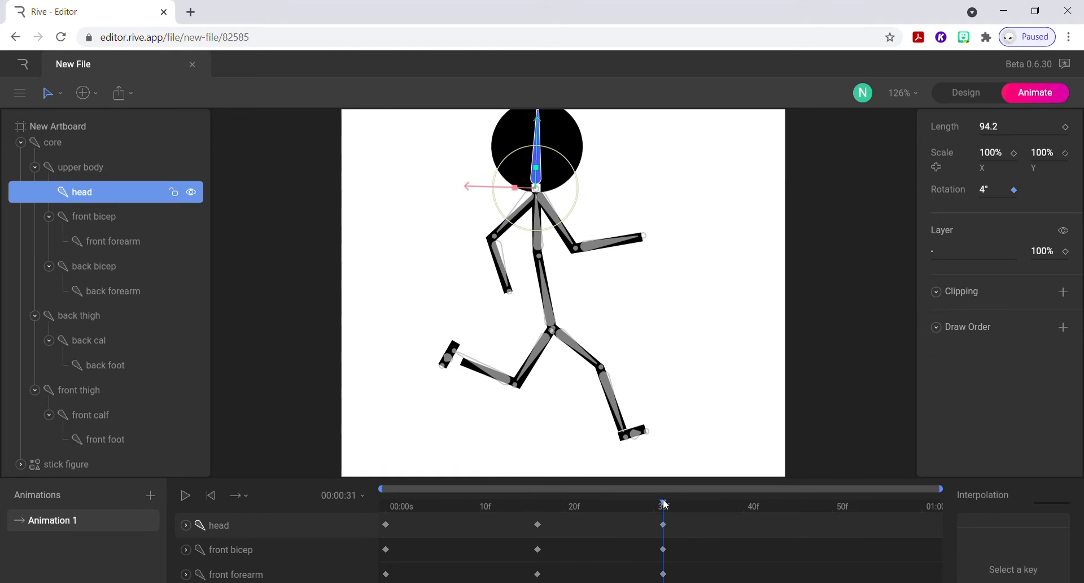
At frame 42, swing the back thigh forward until it is nearly horizontal in front of the hips.
{"action": "left_click_drag", "start_coordinate": [667, 507], "coordinate": [763, 510]}
{"action": "left_click", "coordinate": [484, 370]}
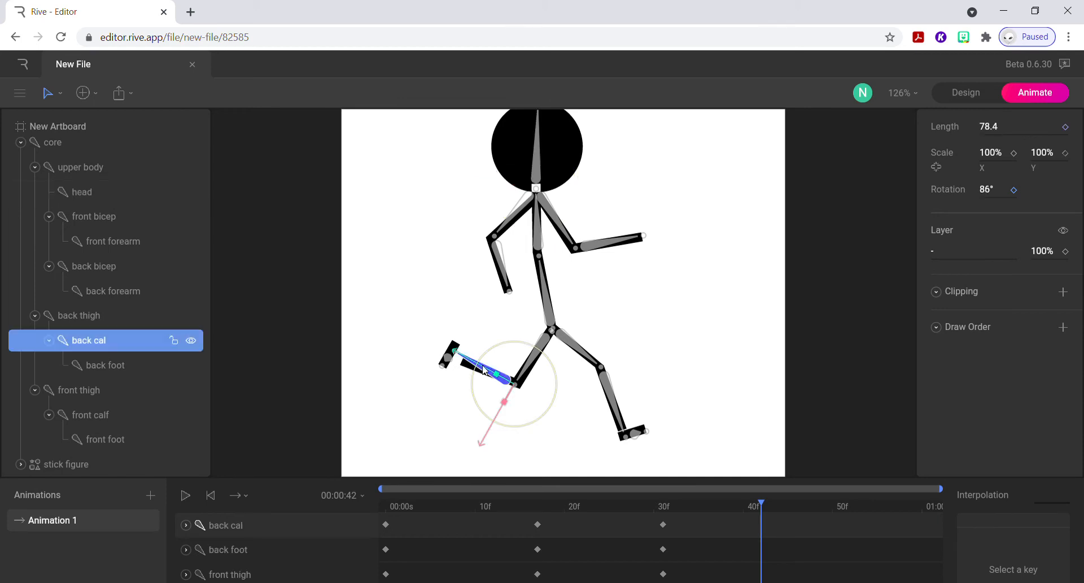
{"action": "left_click", "coordinate": [450, 363]}
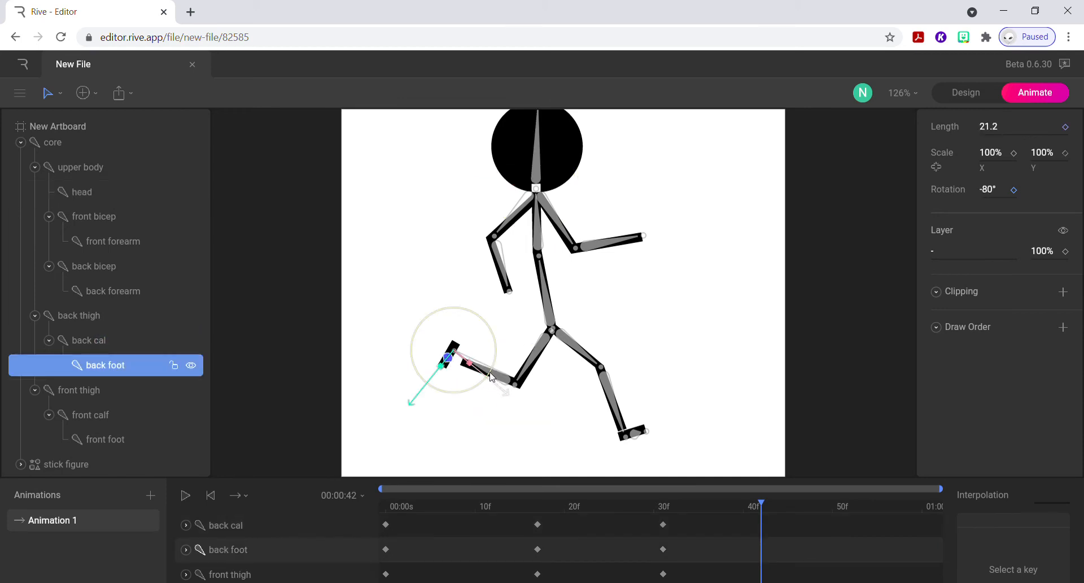
{"action": "left_click", "coordinate": [533, 368]}
{"action": "left_click_drag", "start_coordinate": [557, 376], "coordinate": [660, 259]}
At frame 42, swing the front thigh backward to 218° and bend the front calf to 102°.
{"action": "left_click", "coordinate": [579, 356]}
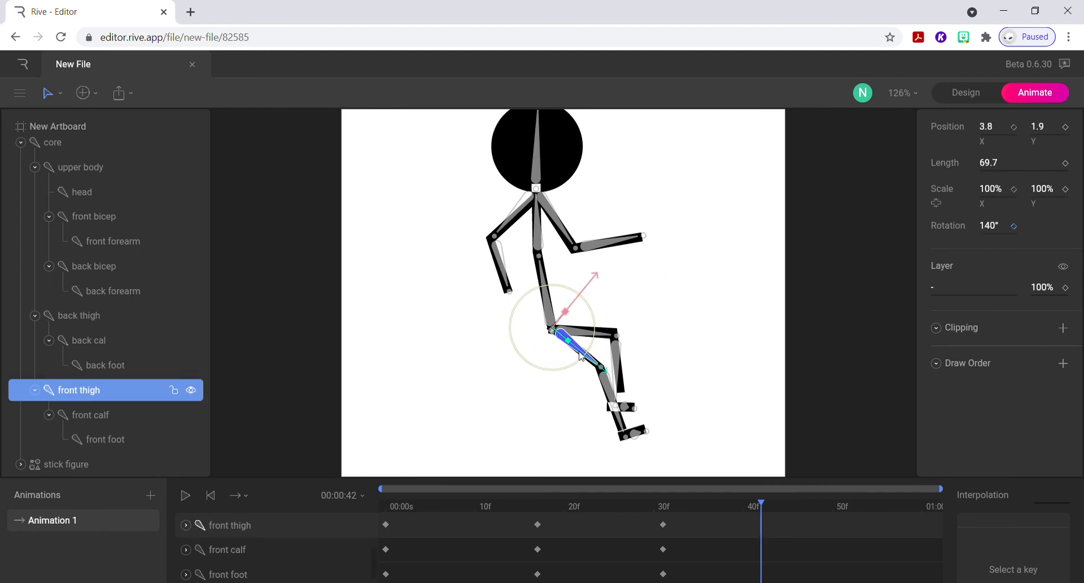
{"action": "left_click_drag", "start_coordinate": [562, 376], "coordinate": [496, 373]}
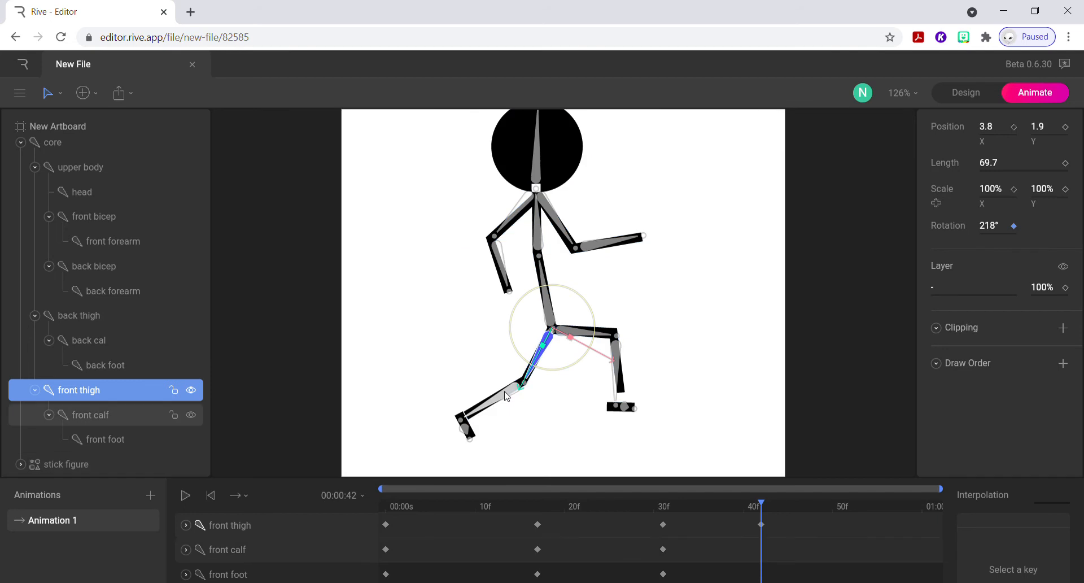
{"action": "left_click", "coordinate": [508, 393]}
{"action": "left_click_drag", "start_coordinate": [508, 415], "coordinate": [480, 373]}
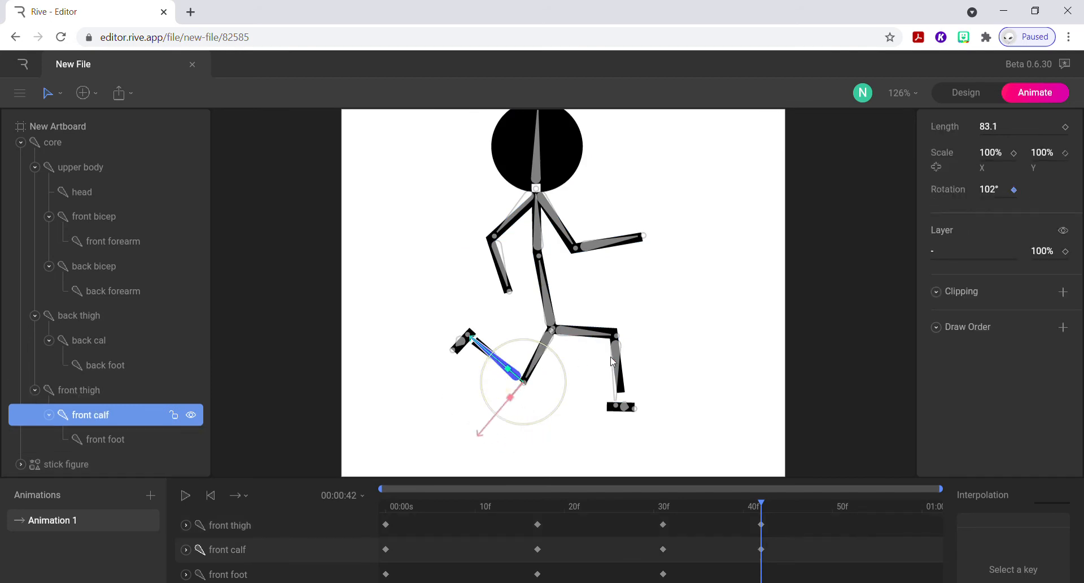
Rotate the back calf to 45° and lower the back thigh to -239° at frame 42.
{"action": "left_click", "coordinate": [614, 362]}
{"action": "left_click_drag", "start_coordinate": [640, 383], "coordinate": [673, 355]}
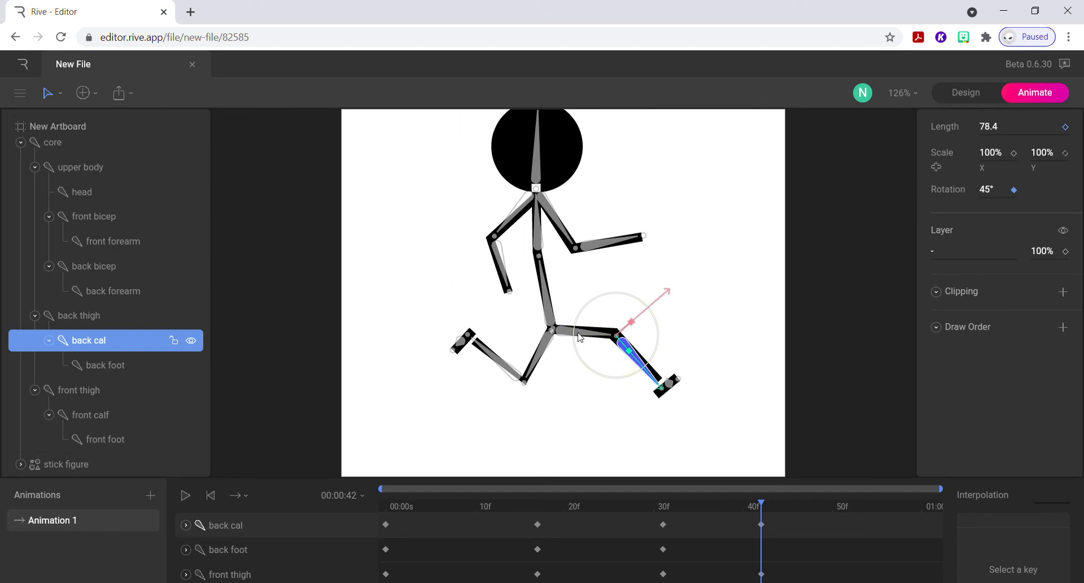
{"action": "left_click", "coordinate": [597, 338]}
{"action": "left_click_drag", "start_coordinate": [594, 320], "coordinate": [609, 340]}
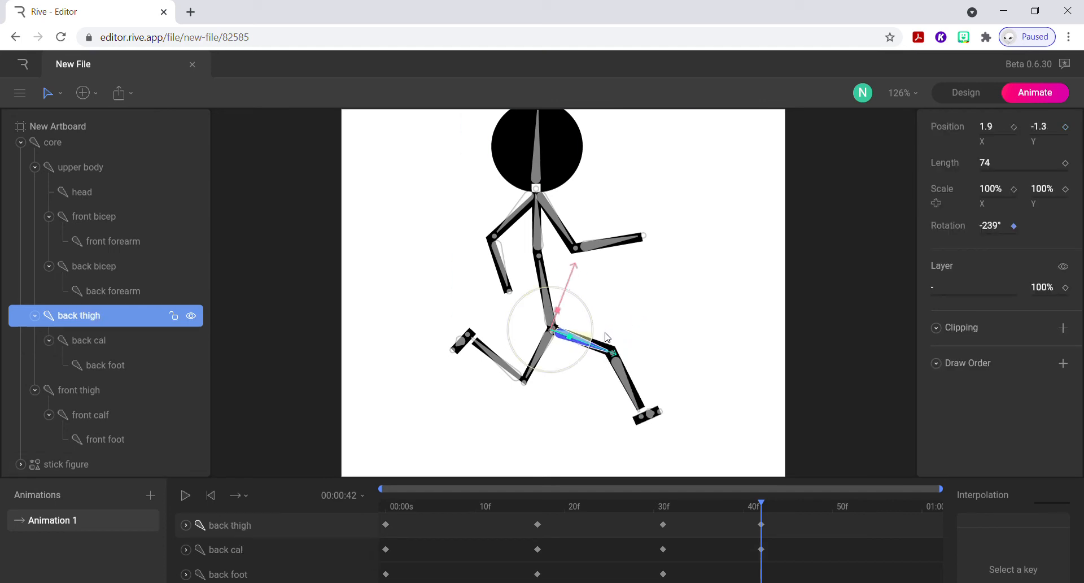
Level the back foot on the ground and rotate the front foot to -56° at frame 42.
{"action": "left_click", "coordinate": [650, 409]}
{"action": "left_click_drag", "start_coordinate": [686, 424], "coordinate": [690, 446]}
{"action": "left_click", "coordinate": [464, 345]}
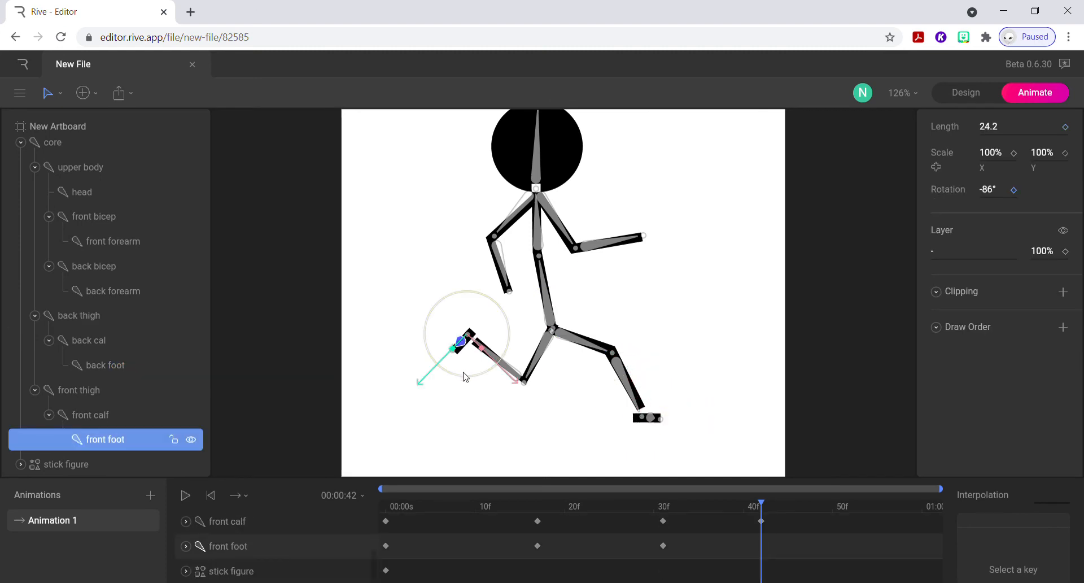
{"action": "left_click_drag", "start_coordinate": [465, 377], "coordinate": [443, 372]}
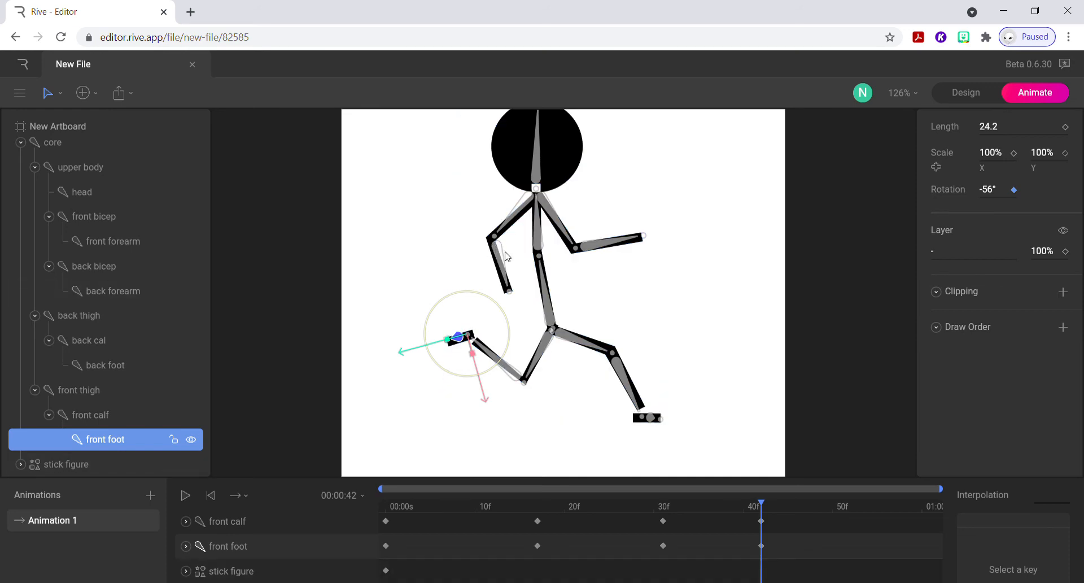
At frame 42, rotate the back forearm to -37° and swing the back bicep further out behind the body.
{"action": "left_click", "coordinate": [507, 257]}
{"action": "left_click", "coordinate": [491, 267]}
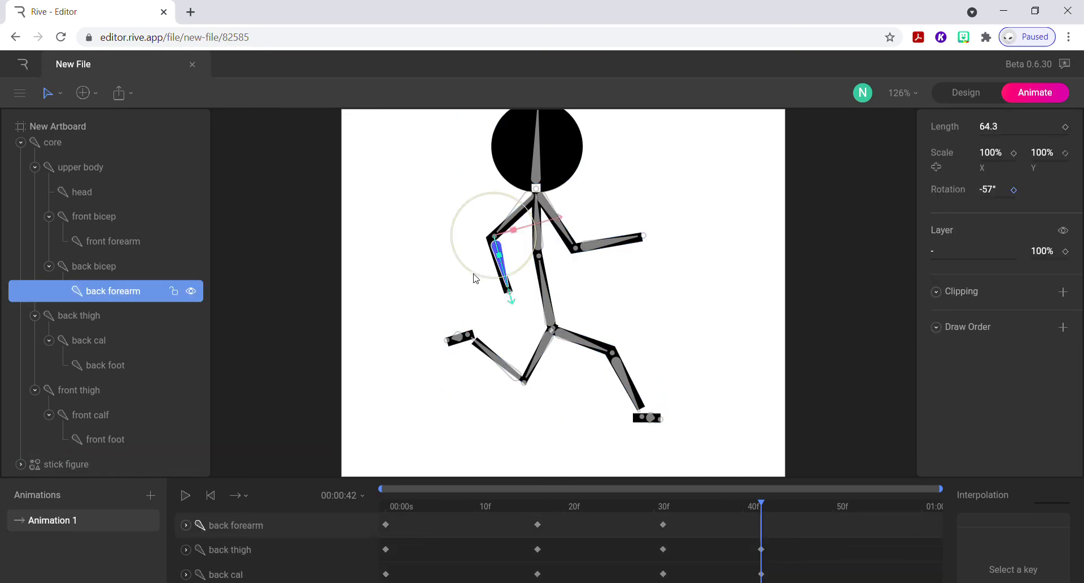
{"action": "left_click_drag", "start_coordinate": [474, 276], "coordinate": [460, 269]}
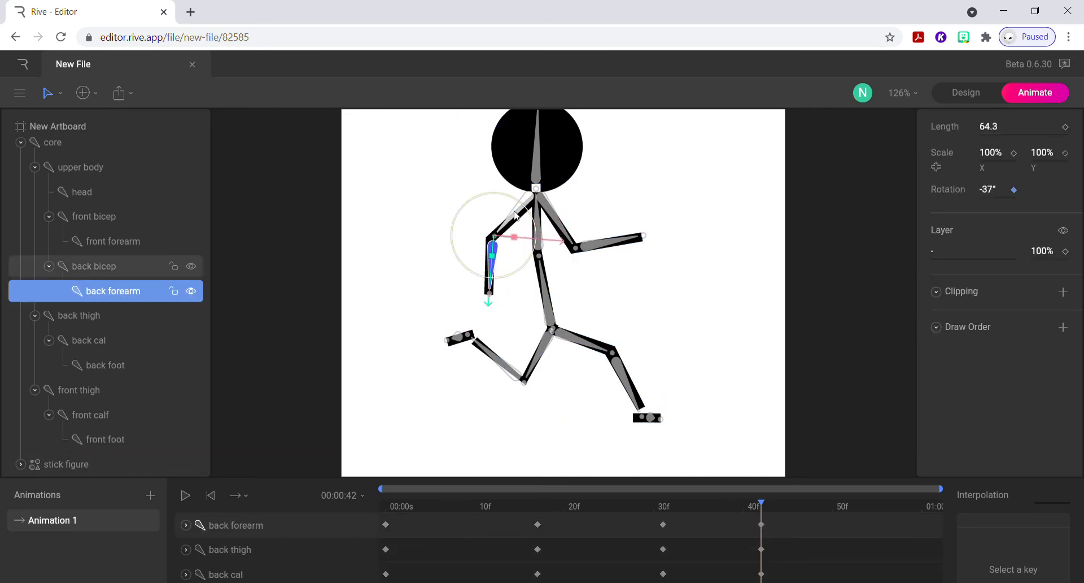
{"action": "left_click", "coordinate": [515, 215]}
{"action": "left_click_drag", "start_coordinate": [500, 209], "coordinate": [468, 266]}
Lower the front bicep and front forearm at frame 42 so the forearm slopes downward ahead of the body.
{"action": "left_click", "coordinate": [566, 241]}
{"action": "left_click", "coordinate": [478, 246]}
{"action": "left_click", "coordinate": [475, 250]}
Set the rotations at frame 42 to 3° for the upper body, -92° for the core and 15° for the head.
{"action": "left_click", "coordinate": [539, 236]}
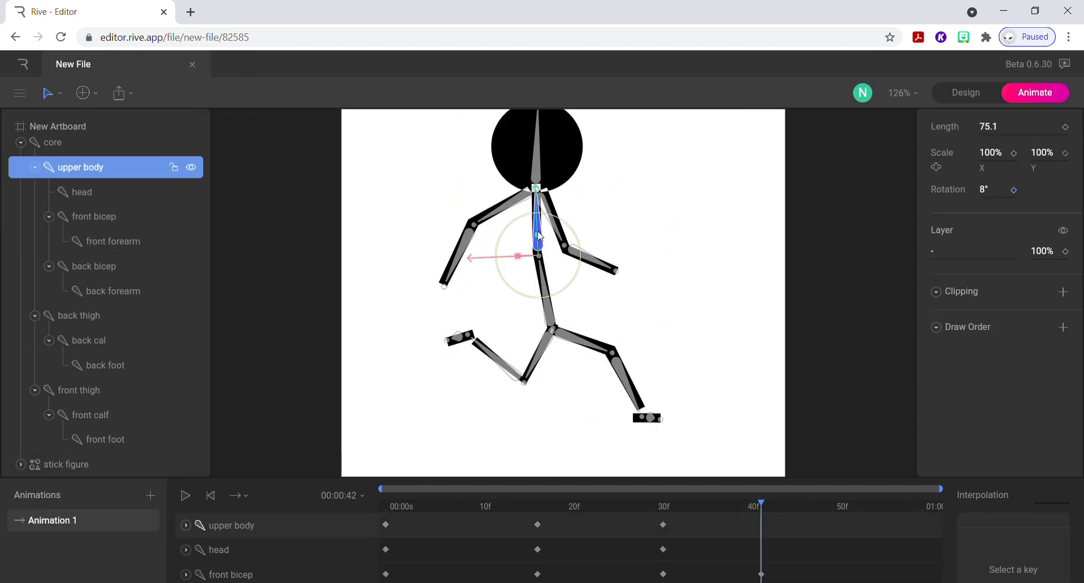
{"action": "left_click_drag", "start_coordinate": [573, 285], "coordinate": [580, 282]}
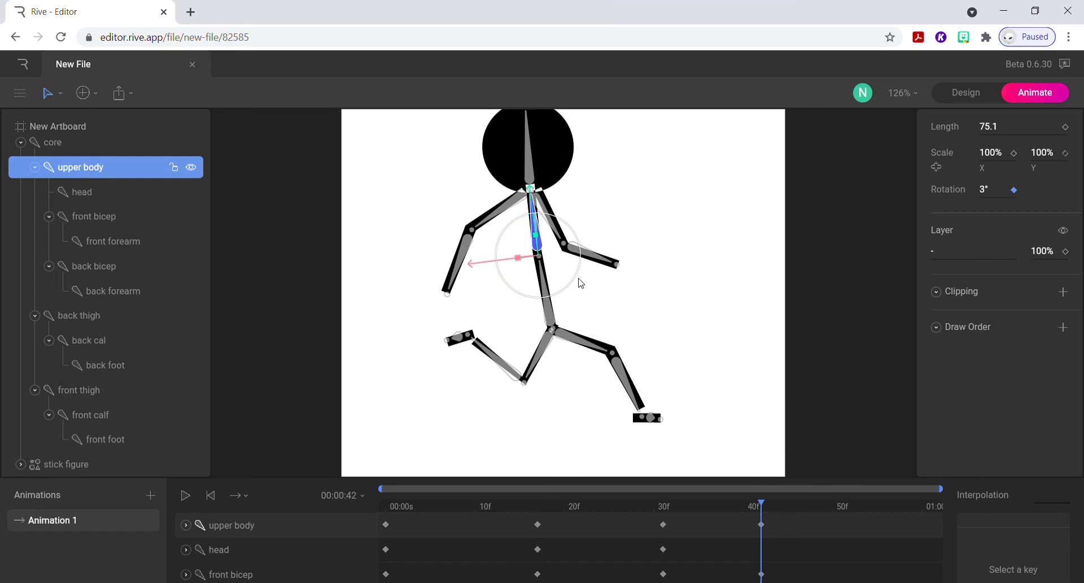
{"action": "left_click", "coordinate": [548, 311]}
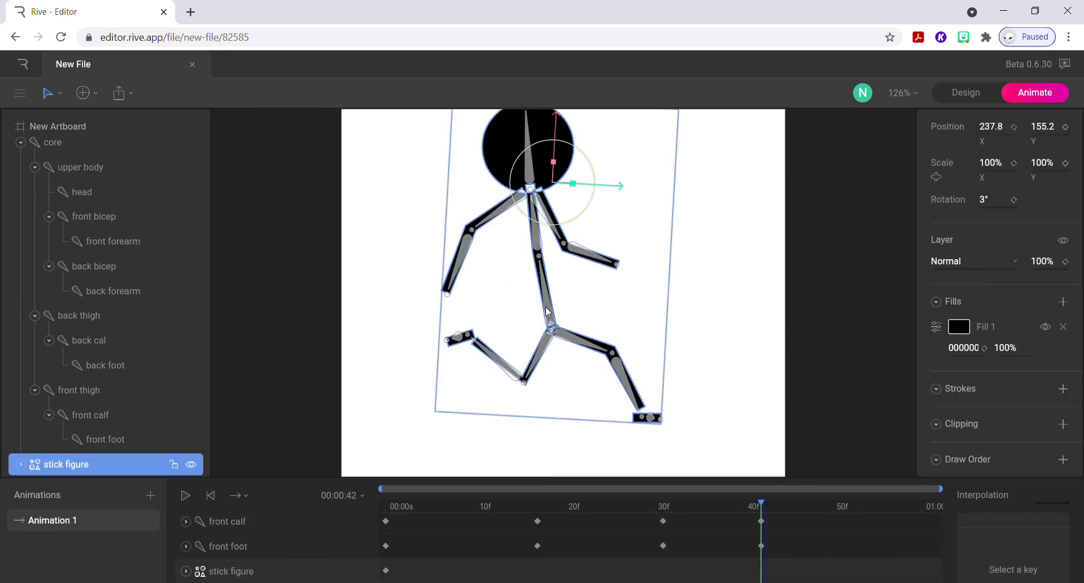
{"action": "left_click", "coordinate": [549, 308]}
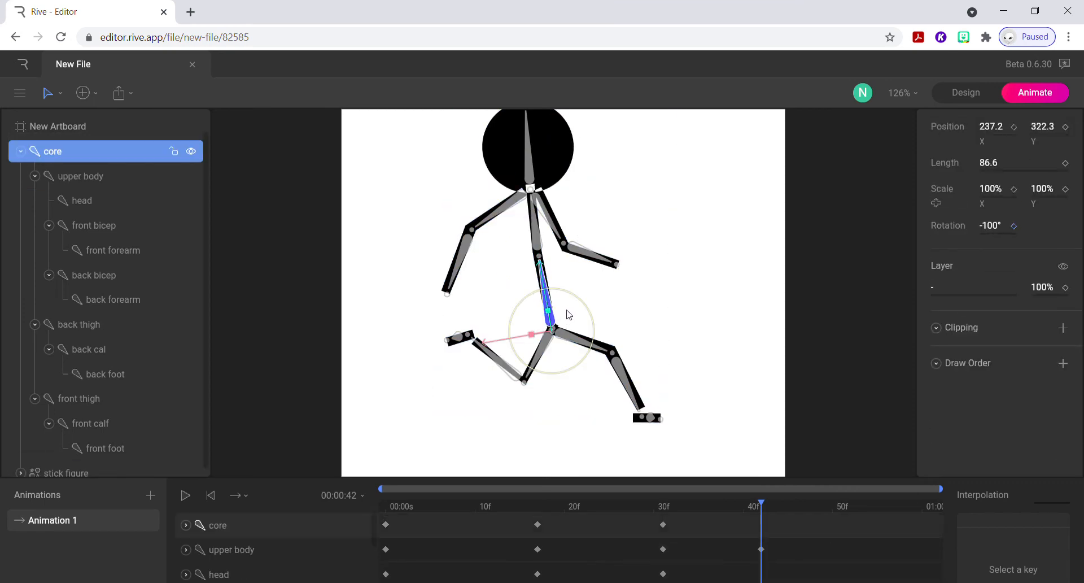
{"action": "left_click_drag", "start_coordinate": [574, 298], "coordinate": [583, 302]}
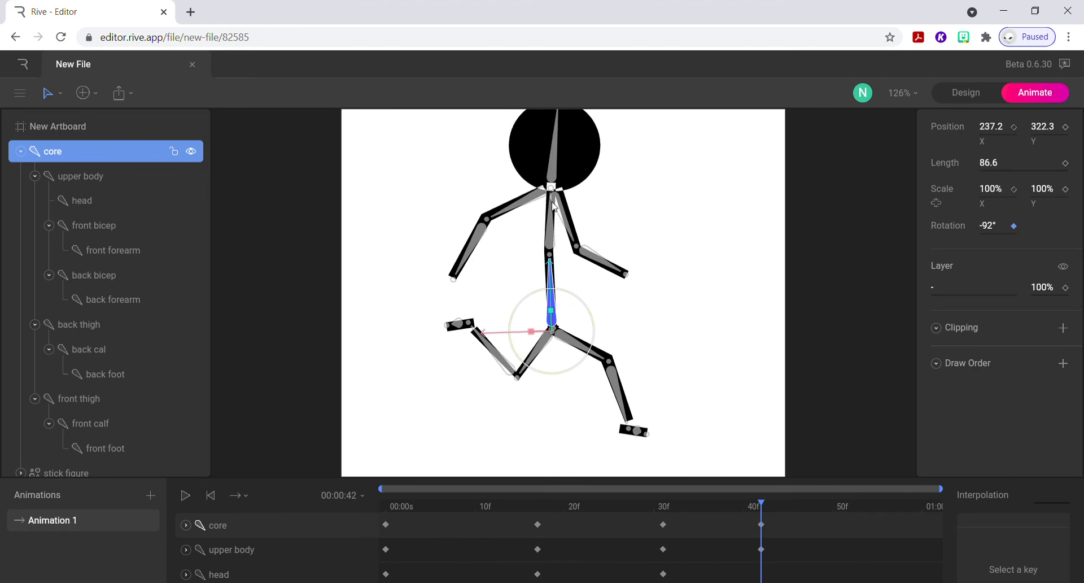
{"action": "left_click", "coordinate": [553, 171]}
{"action": "left_click_drag", "start_coordinate": [589, 175], "coordinate": [590, 186]}
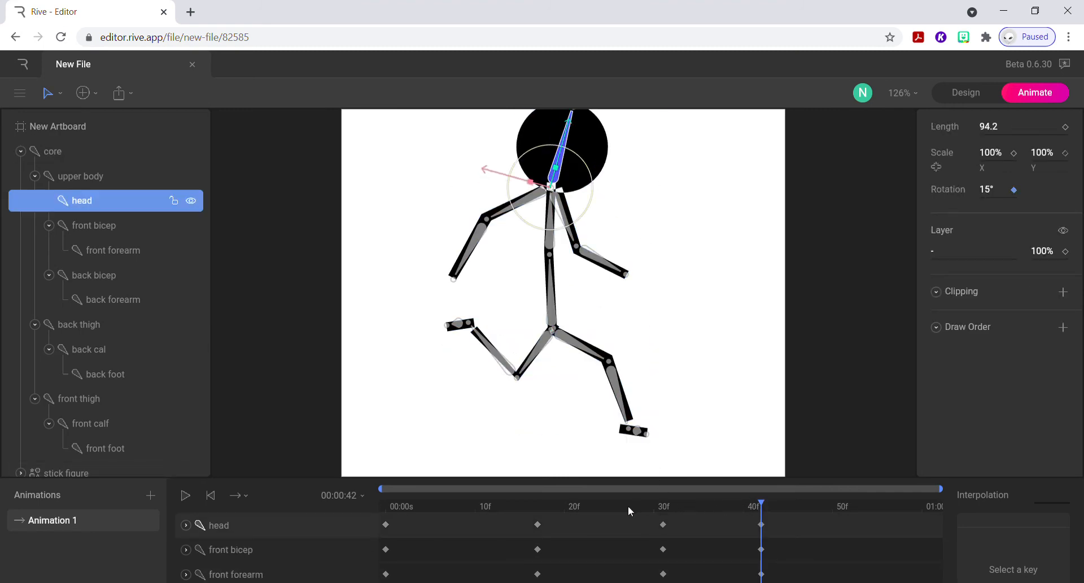
Copy the frame 0 keys of every bone from front foot up to core, without the stick figure's key, and paste them at 00:01:00.
{"action": "mouse_move", "coordinate": [761, 503]}
{"action": "left_mouse_down"}
{"action": "mouse_move", "coordinate": [681, 504]}
{"action": "mouse_move", "coordinate": [779, 504]}
{"action": "mouse_move", "coordinate": [358, 509]}
{"action": "mouse_move", "coordinate": [759, 483]}
{"action": "left_mouse_up"}
{"action": "left_click_drag", "start_coordinate": [772, 509], "coordinate": [961, 518]}
{"action": "left_click", "coordinate": [387, 526]}
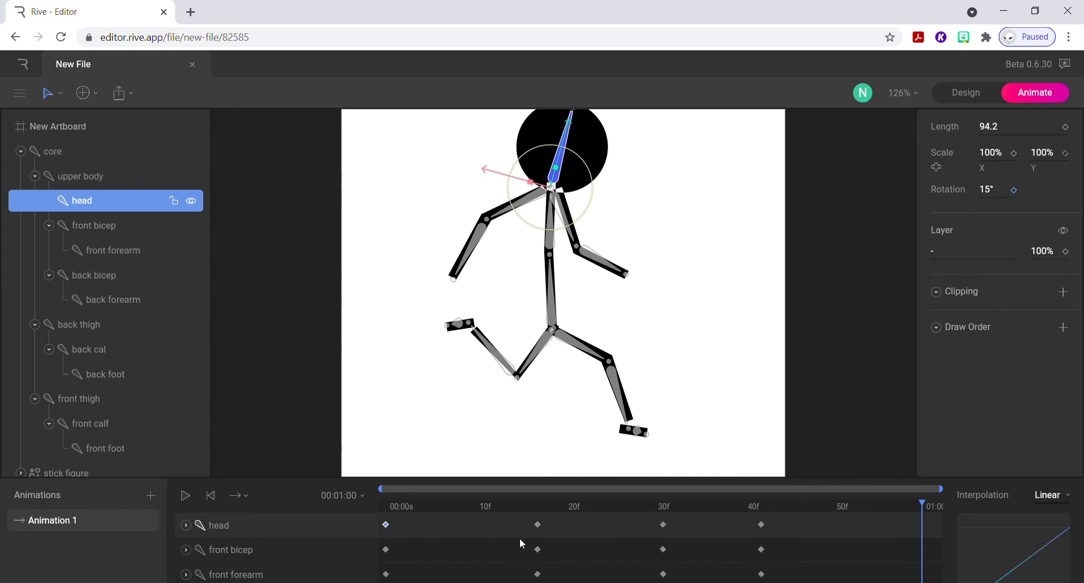
{"action": "left_click_drag", "start_coordinate": [524, 479], "coordinate": [563, 86]}
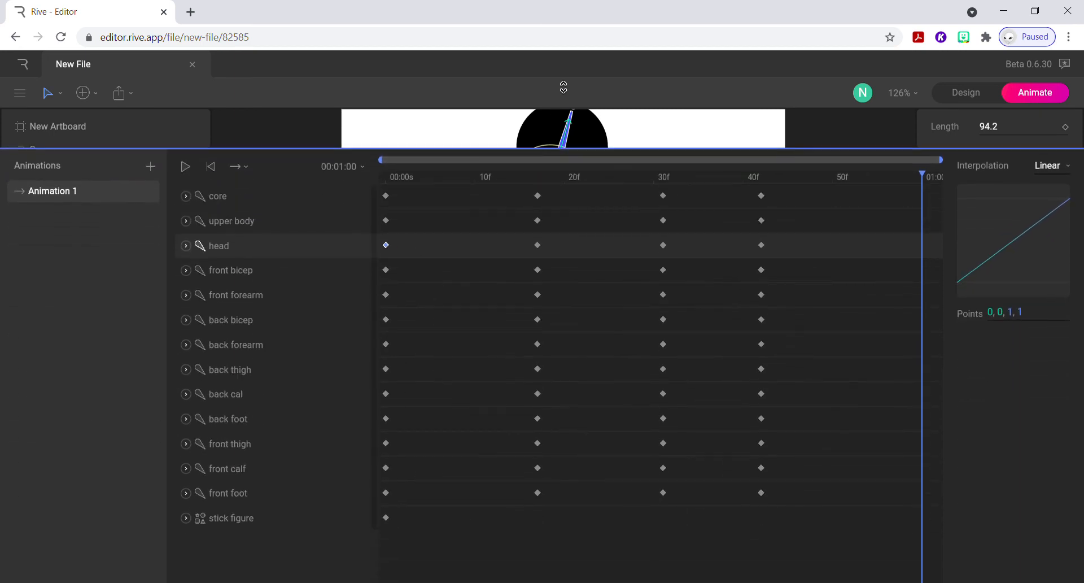
{"action": "left_click", "coordinate": [386, 517]}
{"action": "left_click", "coordinate": [386, 493]}
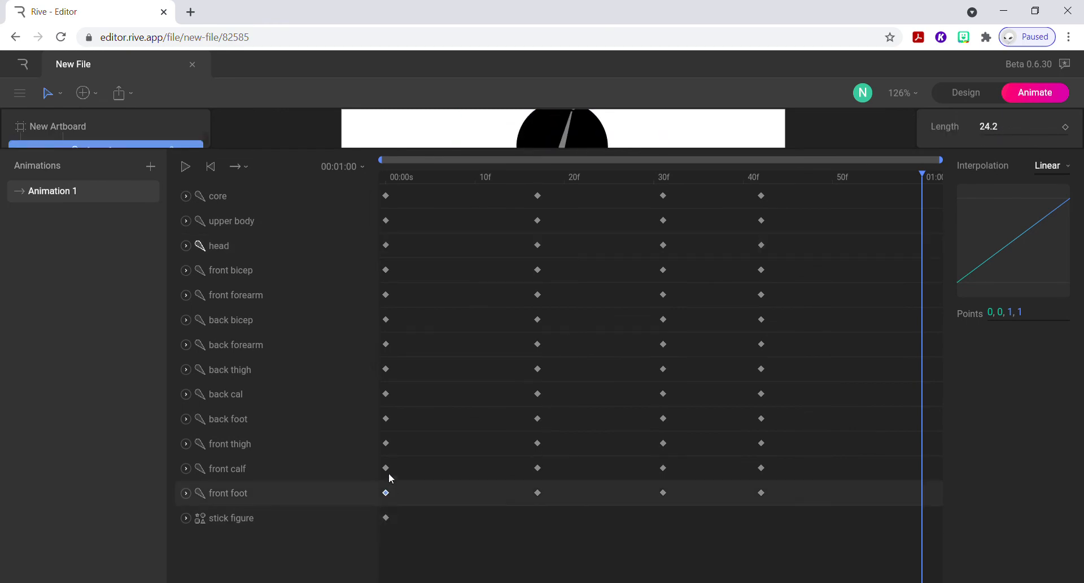
{"action": "left_click", "coordinate": [386, 467], "text": "shift"}
{"action": "left_click", "coordinate": [386, 444], "text": "shift"}
{"action": "left_click", "coordinate": [386, 418], "text": "shift"}
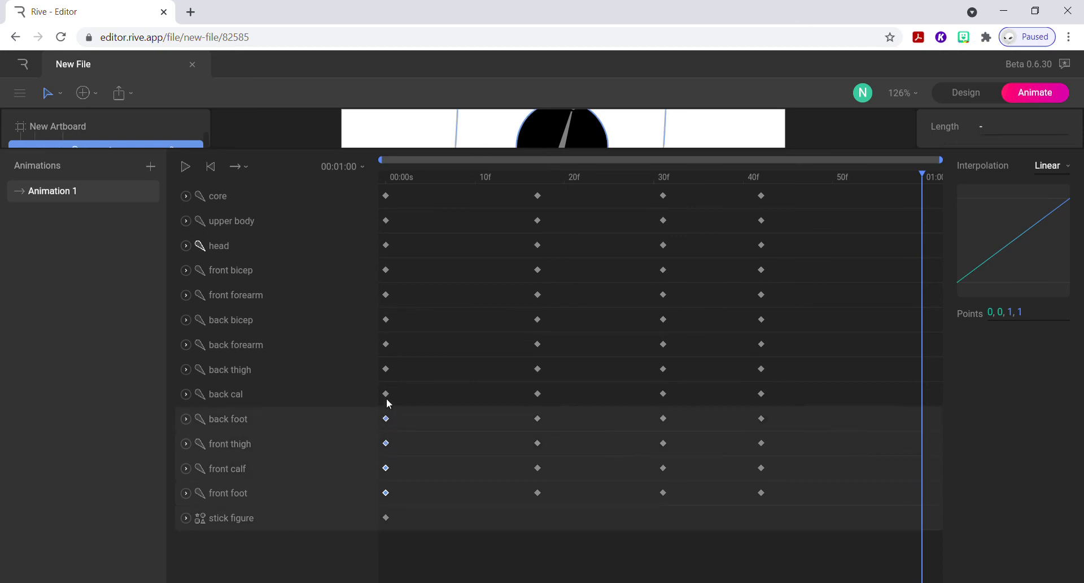
{"action": "left_click", "coordinate": [386, 394], "text": "shift"}
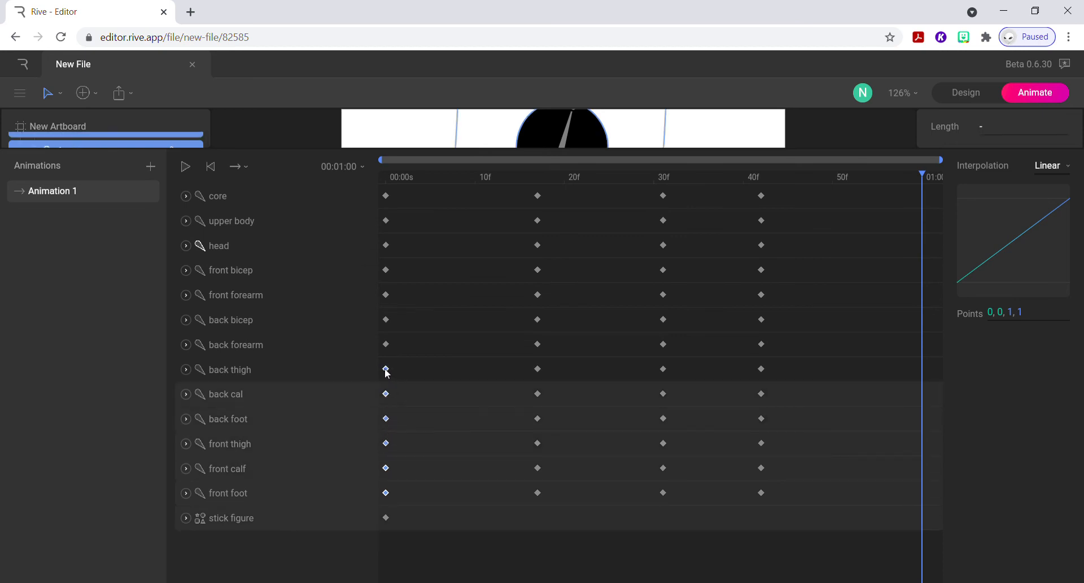
{"action": "left_click", "coordinate": [387, 369], "text": "shift"}
{"action": "left_click", "coordinate": [386, 344], "text": "shift"}
{"action": "left_click", "coordinate": [386, 320], "text": "shift"}
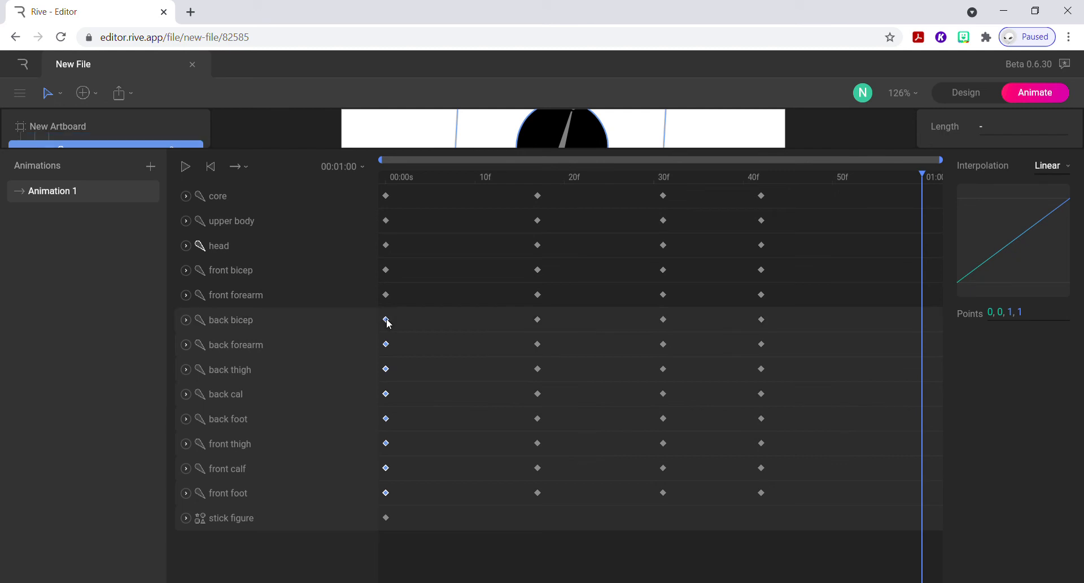
{"action": "left_click", "coordinate": [386, 295], "text": "shift"}
{"action": "left_click", "coordinate": [386, 270], "text": "shift"}
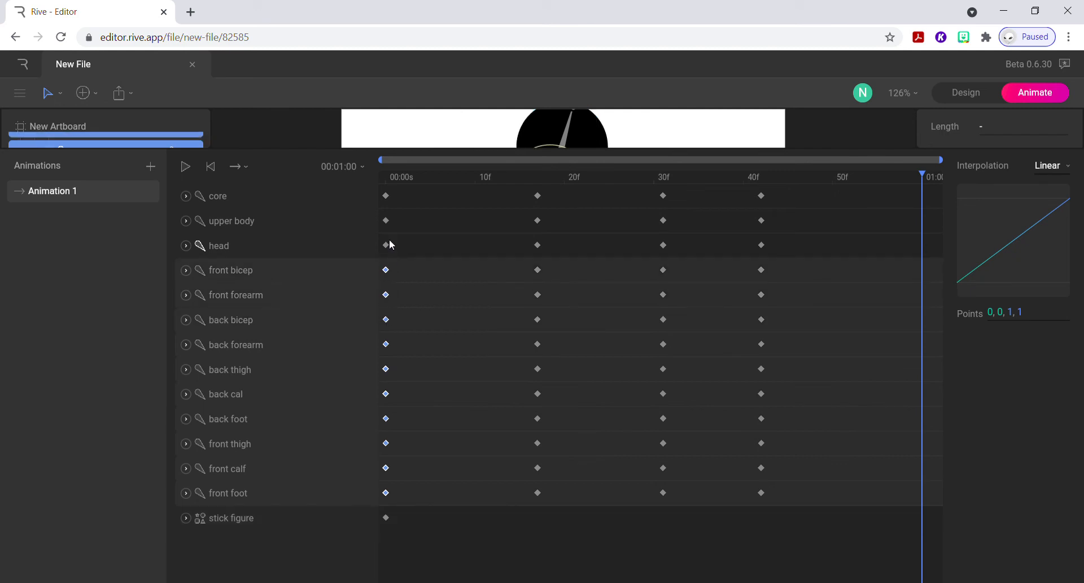
{"action": "left_click", "coordinate": [387, 245], "text": "shift"}
{"action": "left_click", "coordinate": [386, 220], "text": "shift"}
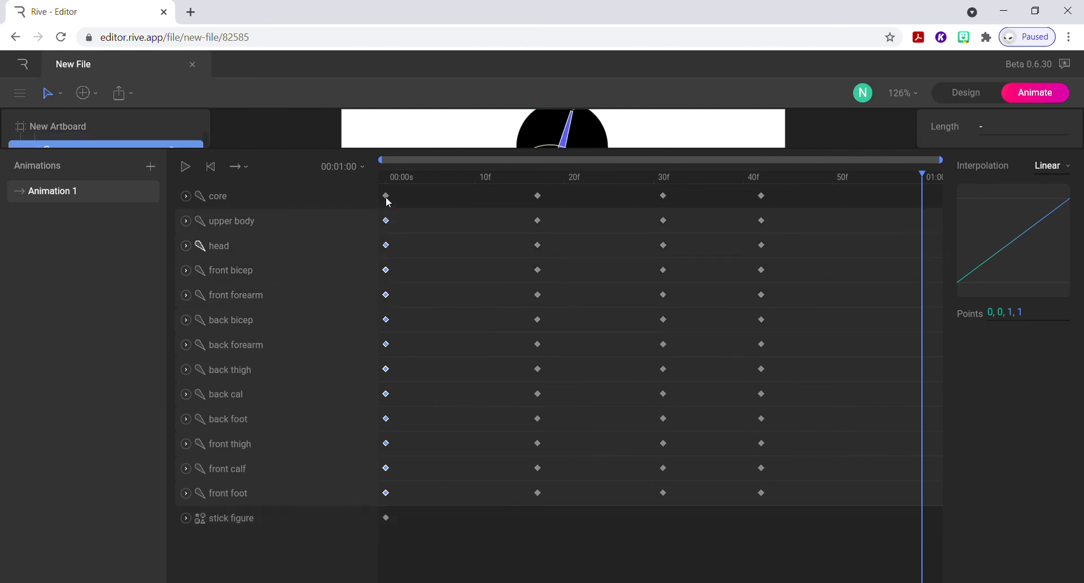
{"action": "left_click", "coordinate": [386, 195], "text": "shift"}
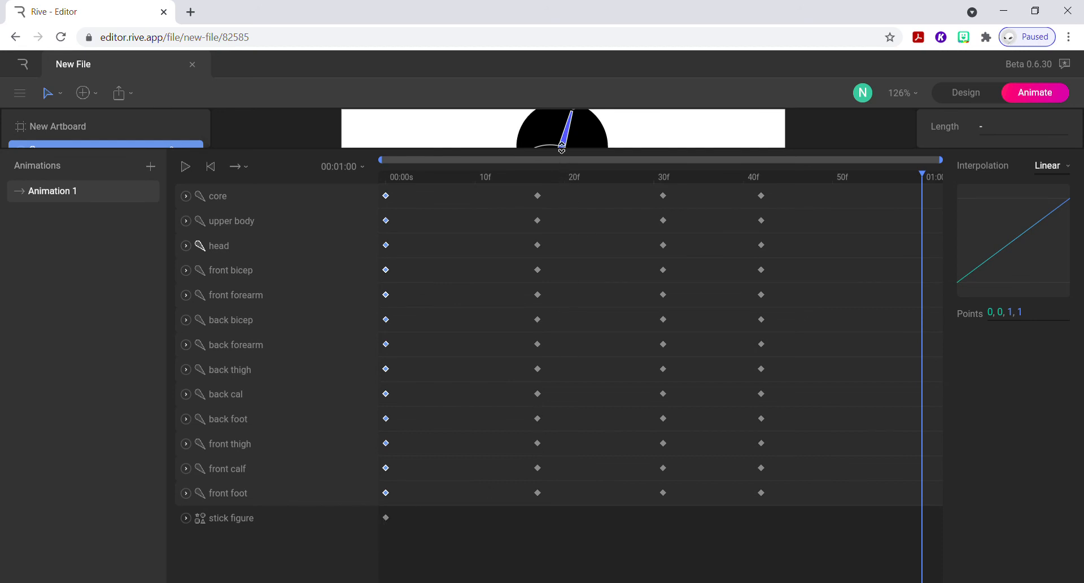
{"action": "left_click_drag", "start_coordinate": [561, 149], "coordinate": [553, 500]}
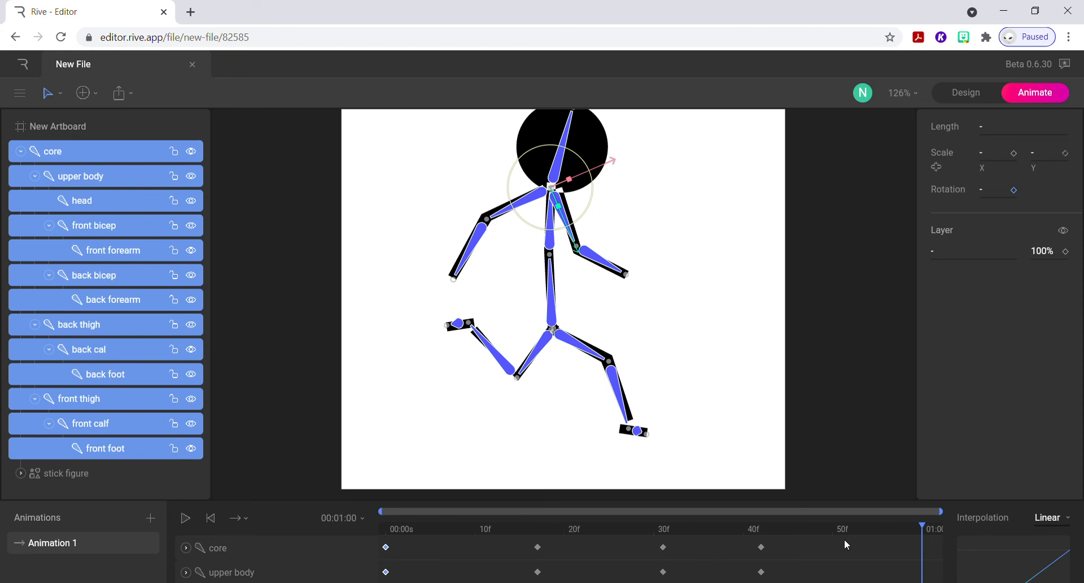
{"action": "key", "text": "ctrl+v"}
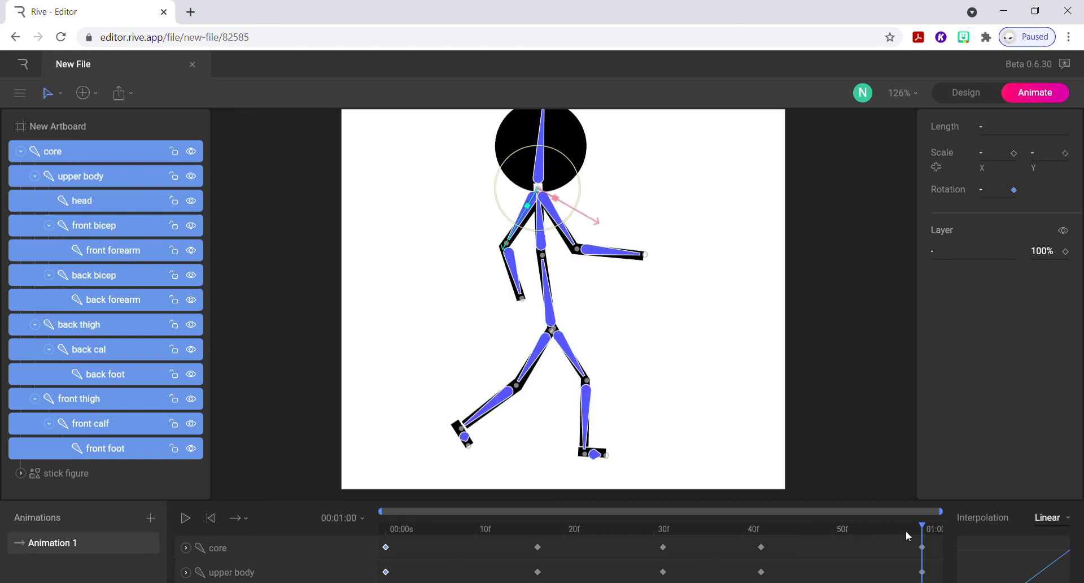
Set Animation 1 to loop and play it back to check the walk cycle.
{"action": "left_click", "coordinate": [237, 518]}
{"action": "left_click", "coordinate": [295, 517]}
{"action": "key", "text": "space"}
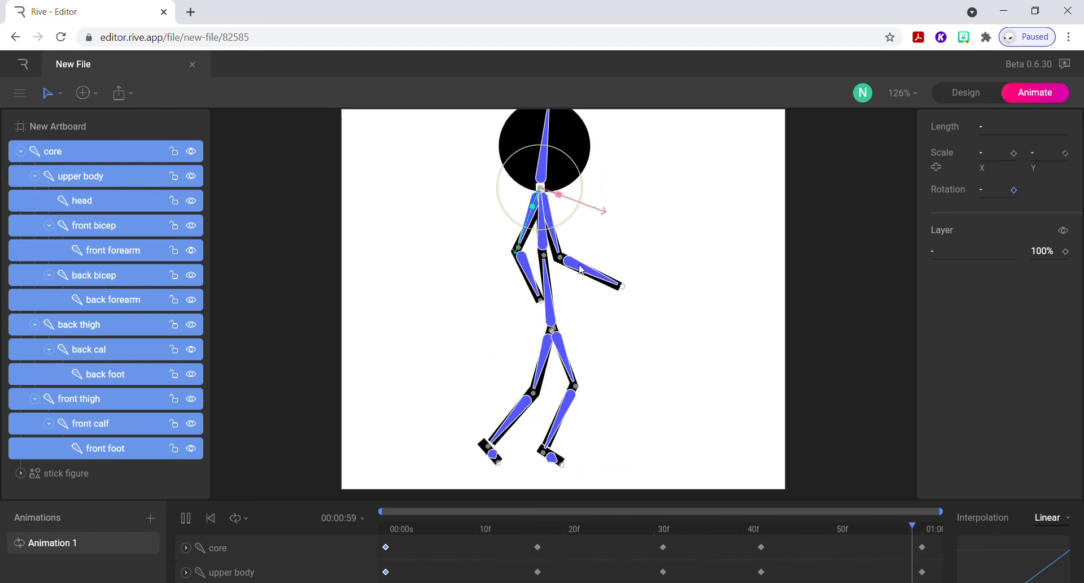
{"action": "key", "text": "space"}
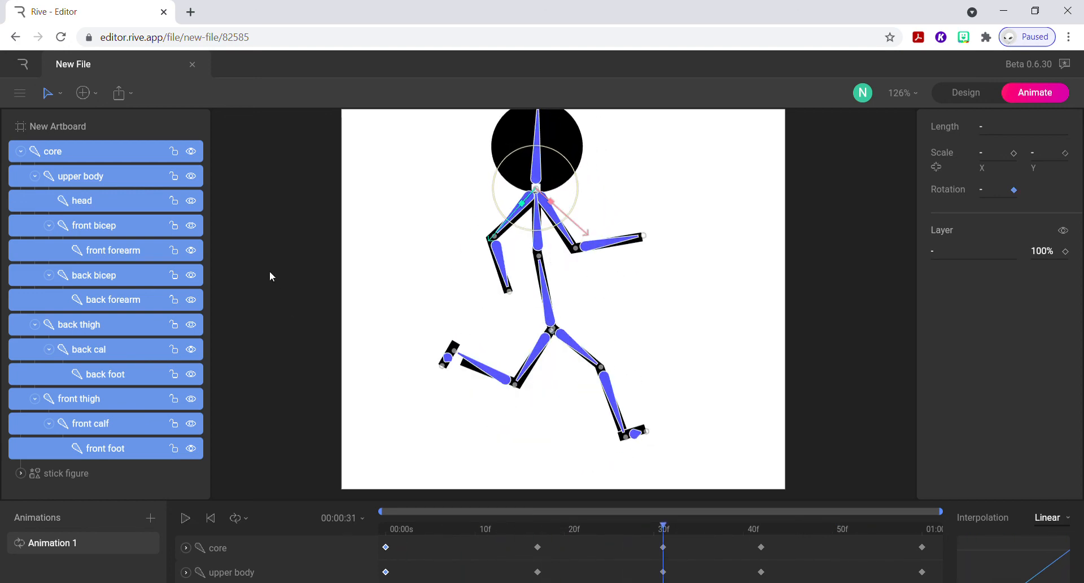
Download the file as a .rev backup.
{"action": "left_click", "coordinate": [119, 99]}
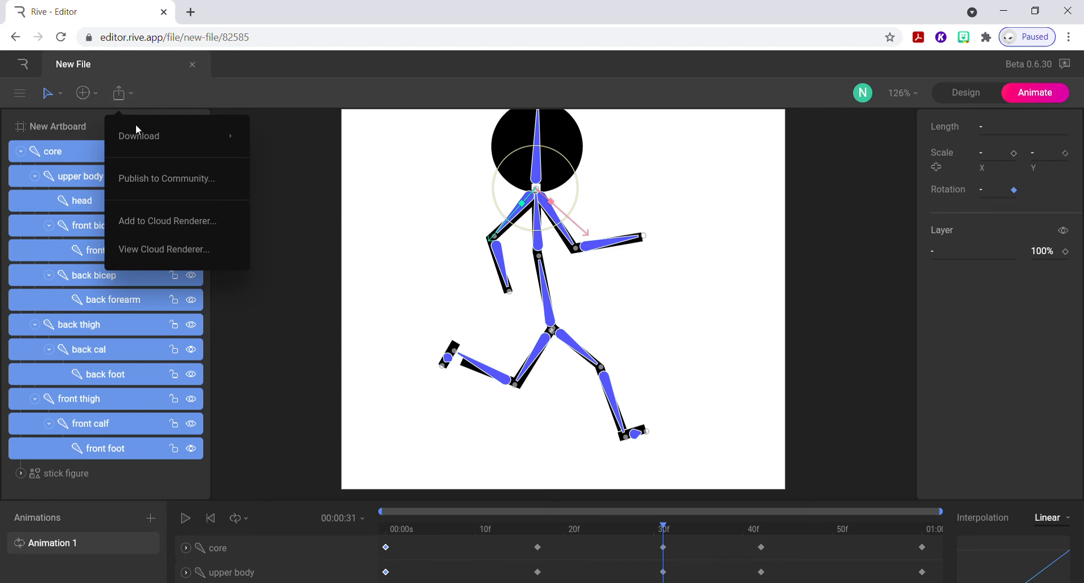
{"action": "mouse_move", "coordinate": [137, 139]}
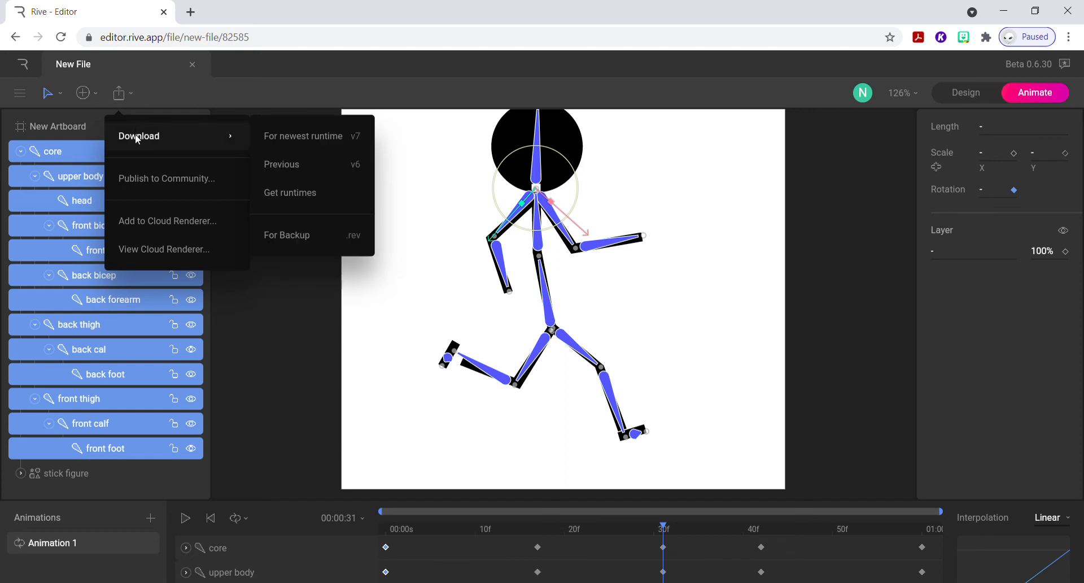
{"action": "left_click", "coordinate": [291, 235]}
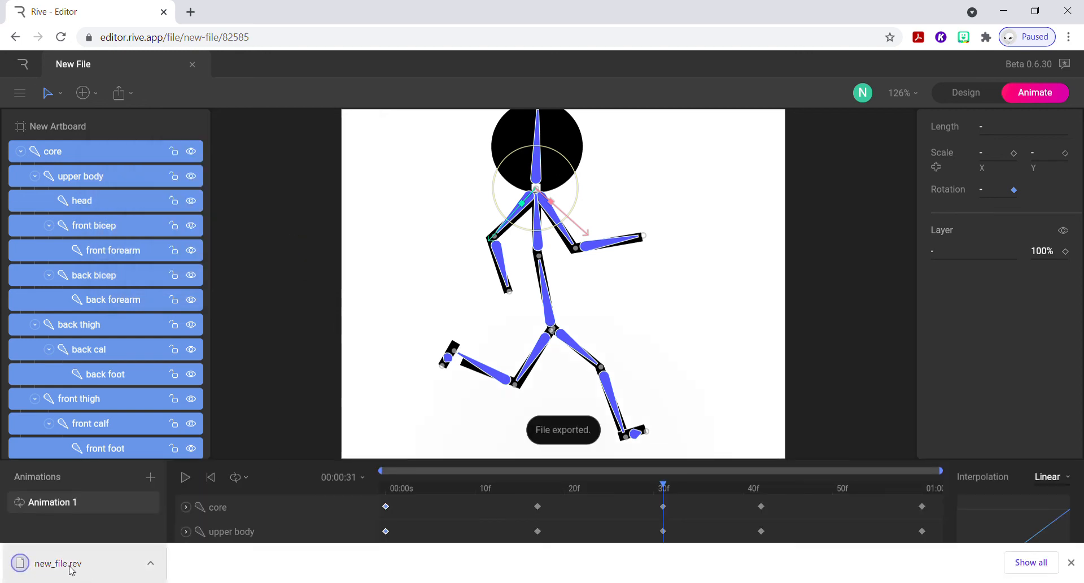